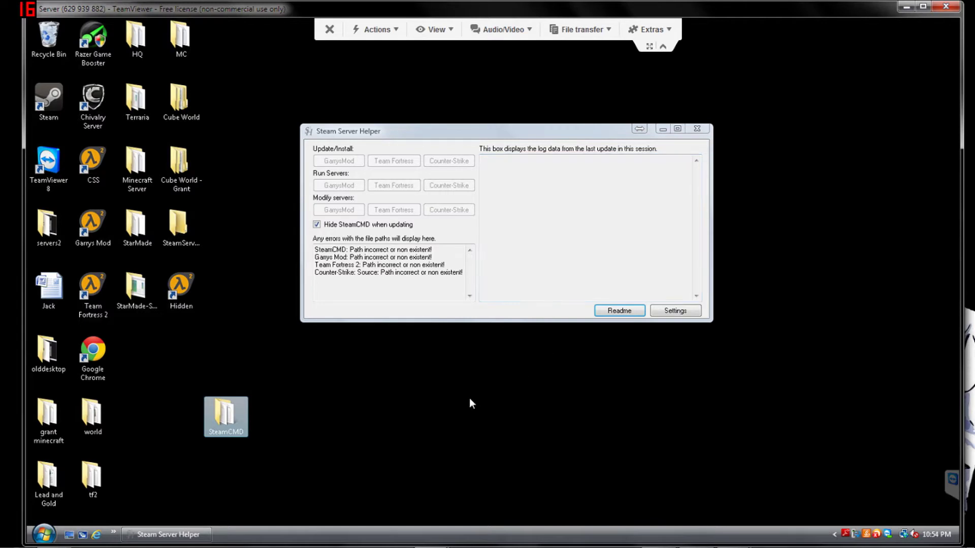
# - Inspect the contents of the desktop SteamCMD folder, then close it
pyautogui.doubleClick(231, 433)
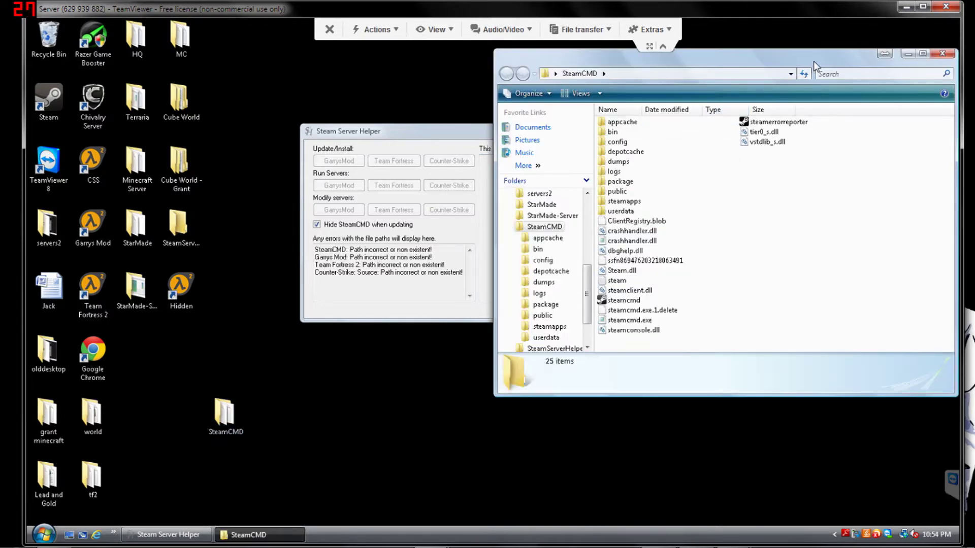
pyautogui.moveTo(779, 55); pyautogui.dragTo(732, 80)
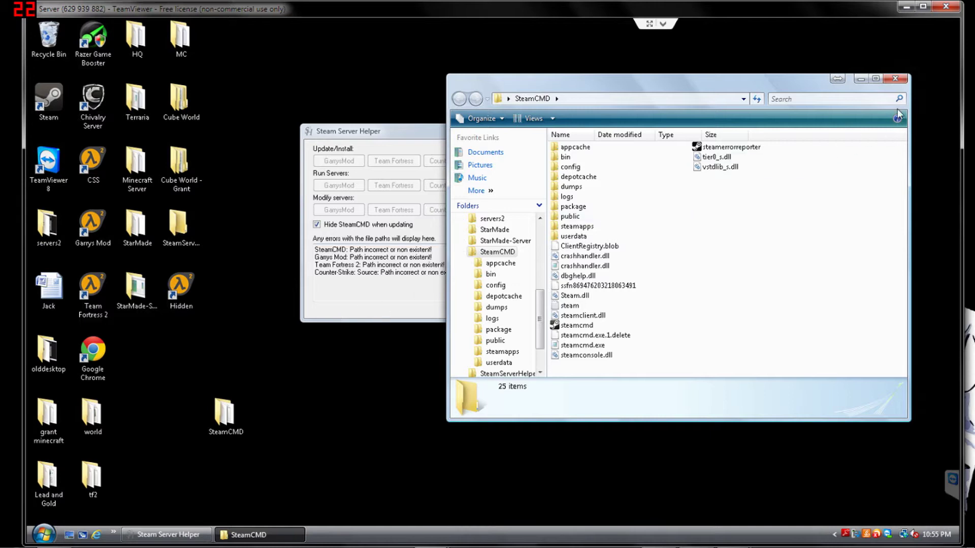
pyautogui.click(896, 79)
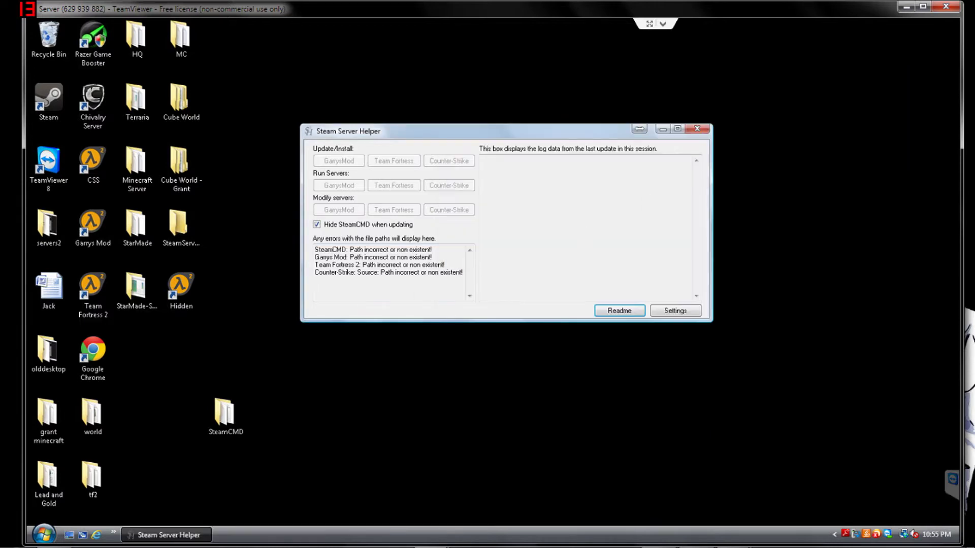
# - Set the SteamCMD location to the desktop SteamCMD\steamcmd.exe and apply the settings
pyautogui.click(671, 312)
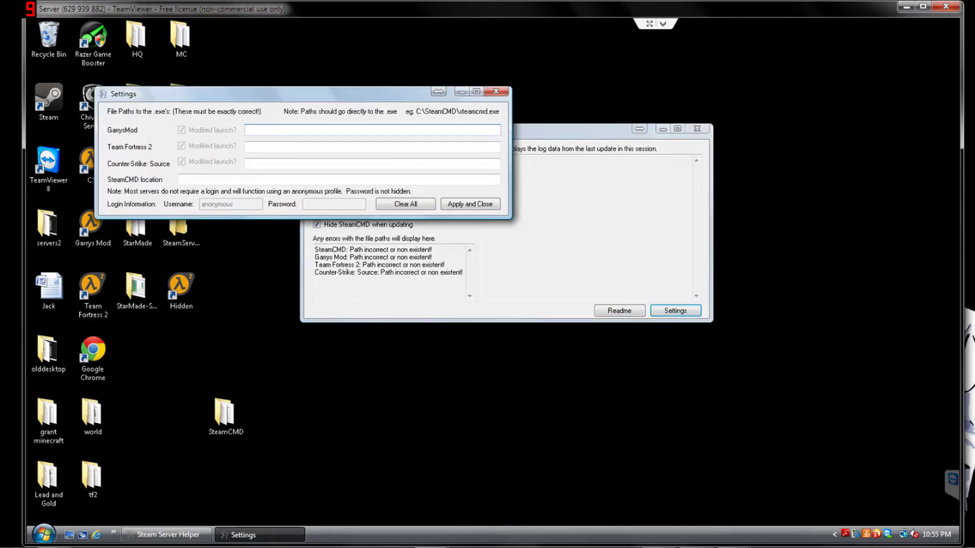
pyautogui.moveTo(226, 96); pyautogui.dragTo(455, 168)
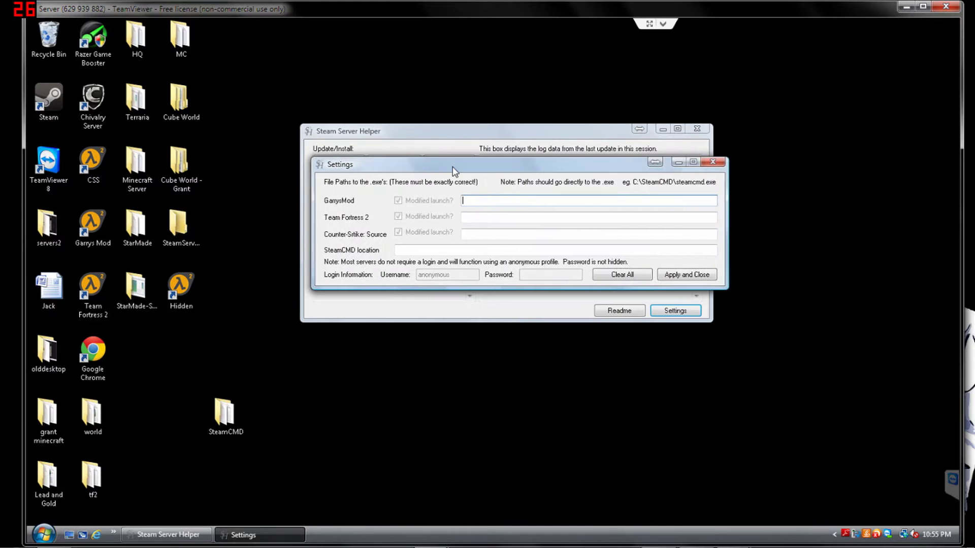
pyautogui.click(402, 249)
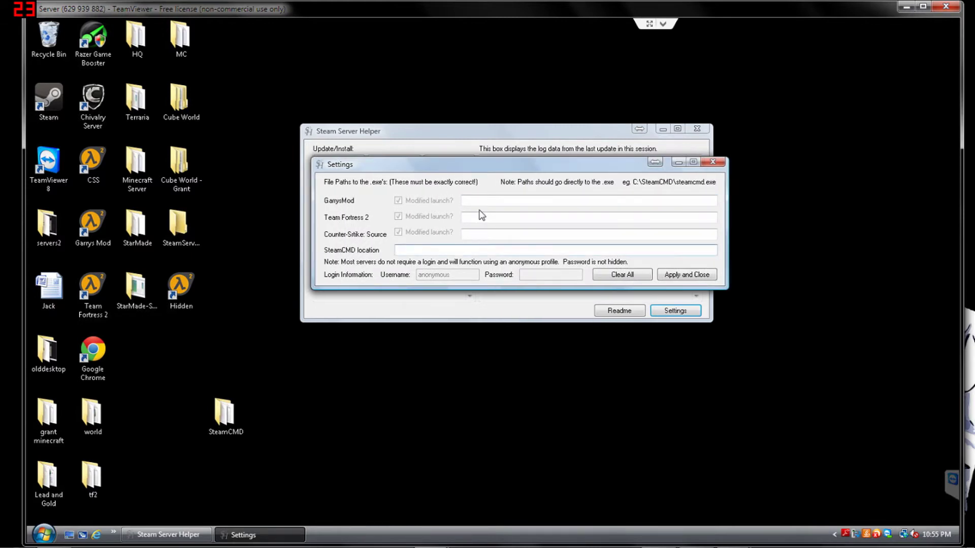
pyautogui.write('C:\\Users\\Mark\\Desktop\\SteamCMD\\steamcmd.exe')
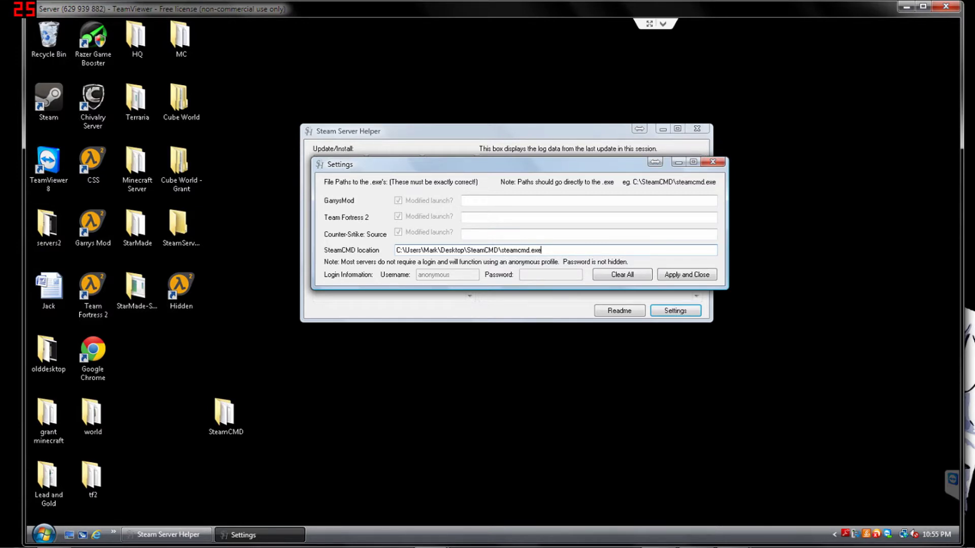
pyautogui.click(680, 276)
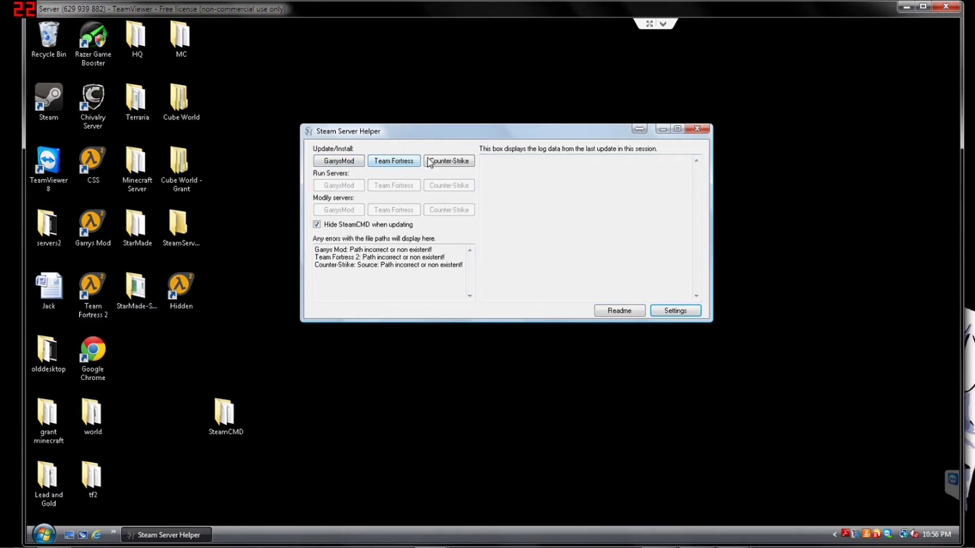
pyautogui.moveTo(233, 427); pyautogui.dragTo(189, 424)
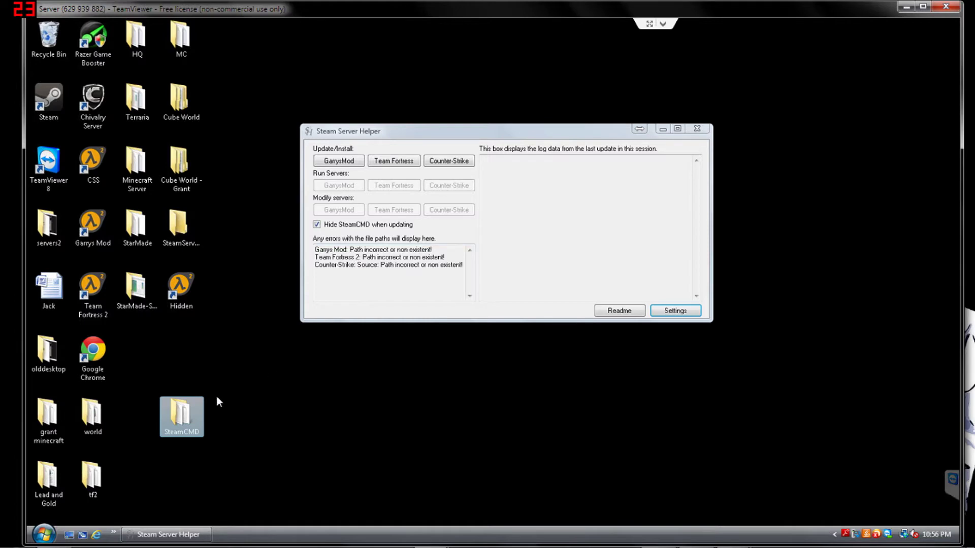
pyautogui.moveTo(180, 417); pyautogui.dragTo(231, 425)
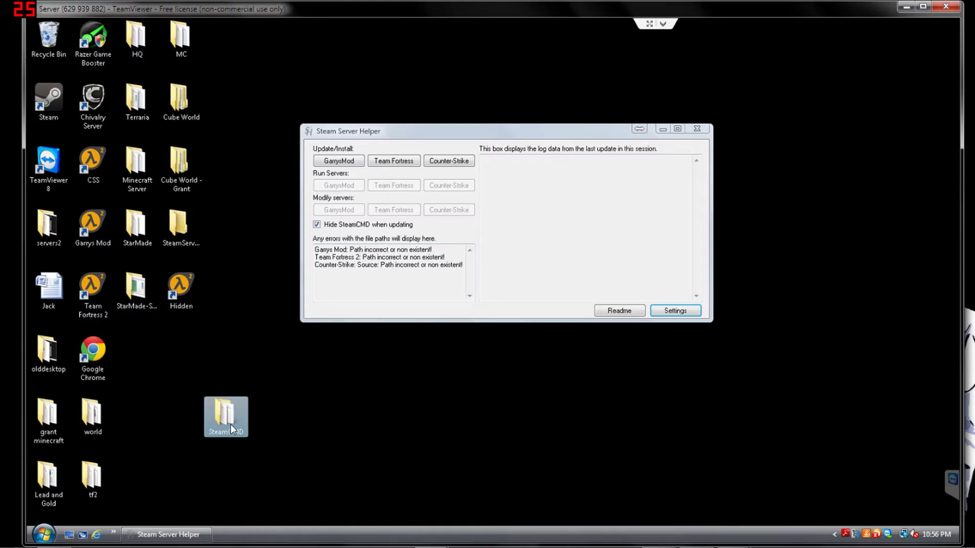
pyautogui.click(179, 370)
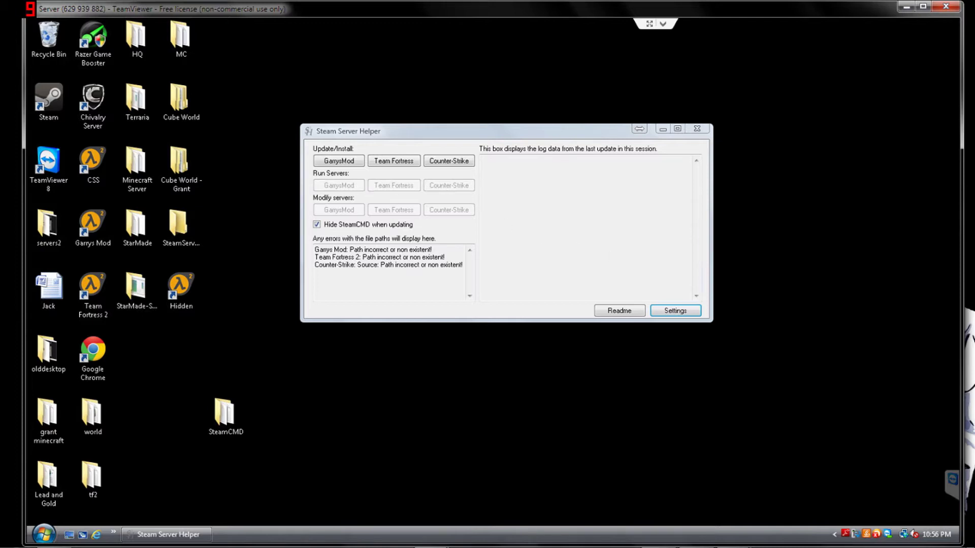
# - Browse to SteamCMD\steamapps\common\Team Fortress 2 Dedicated Server and select its address-bar path
pyautogui.click(684, 310)
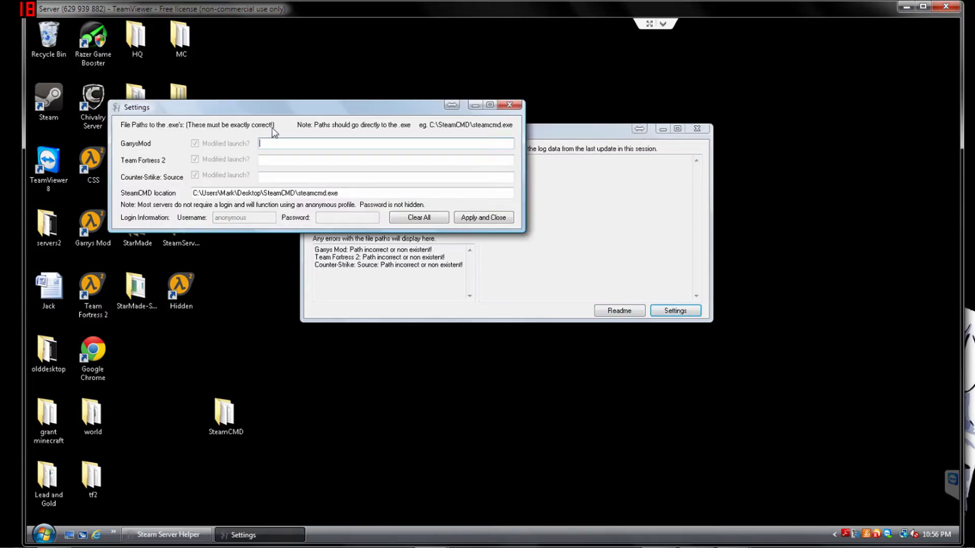
pyautogui.doubleClick(219, 416)
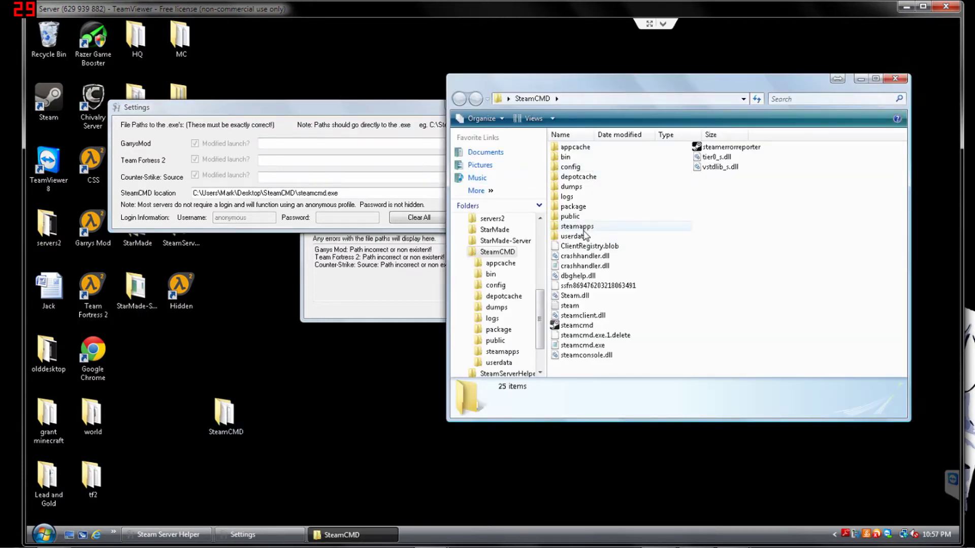
pyautogui.doubleClick(595, 230)
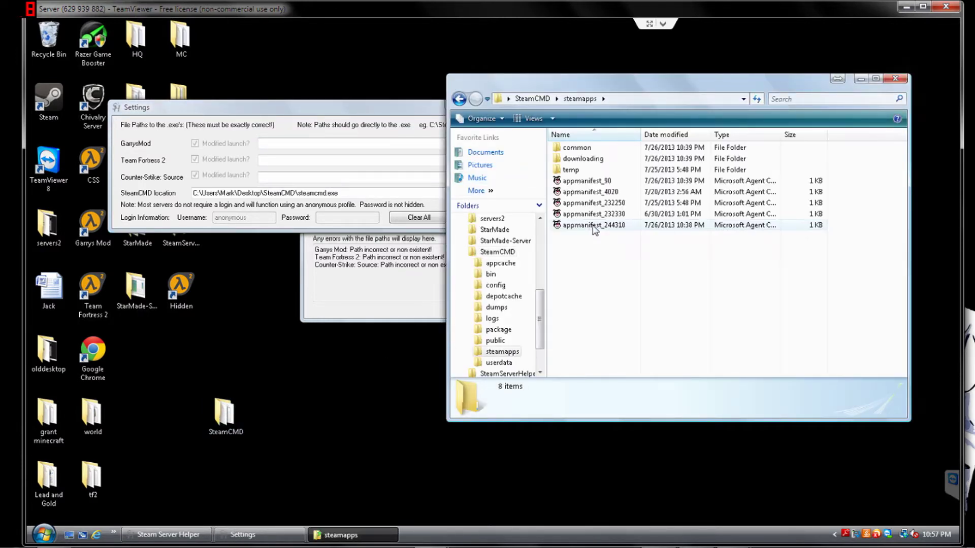
pyautogui.doubleClick(607, 148)
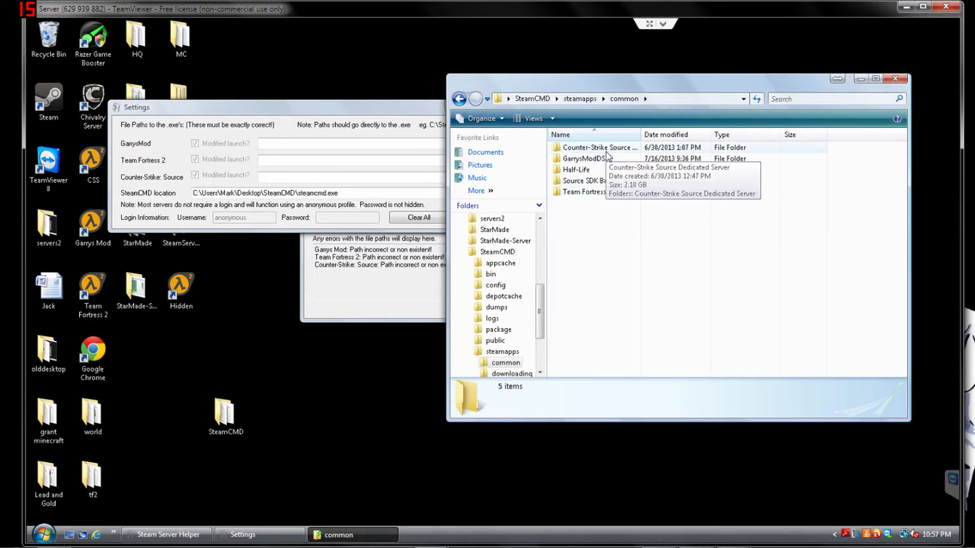
pyautogui.click(604, 192)
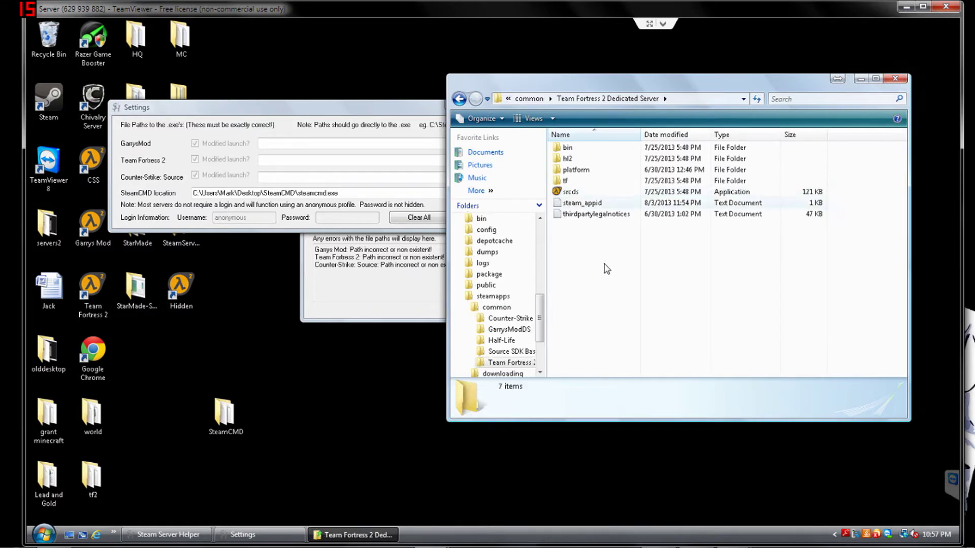
pyautogui.click(564, 193)
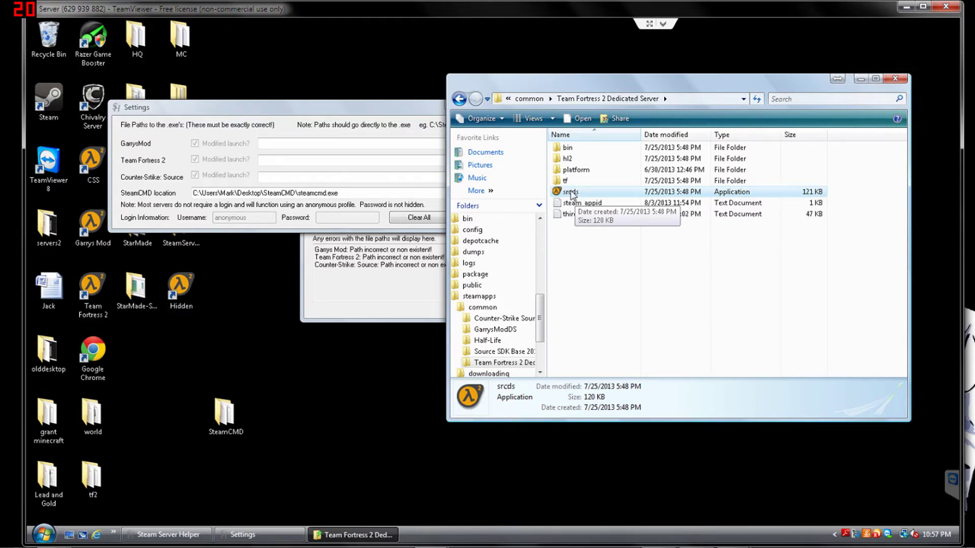
pyautogui.click(691, 99)
pyautogui.hotkey('ctrl', 'c')
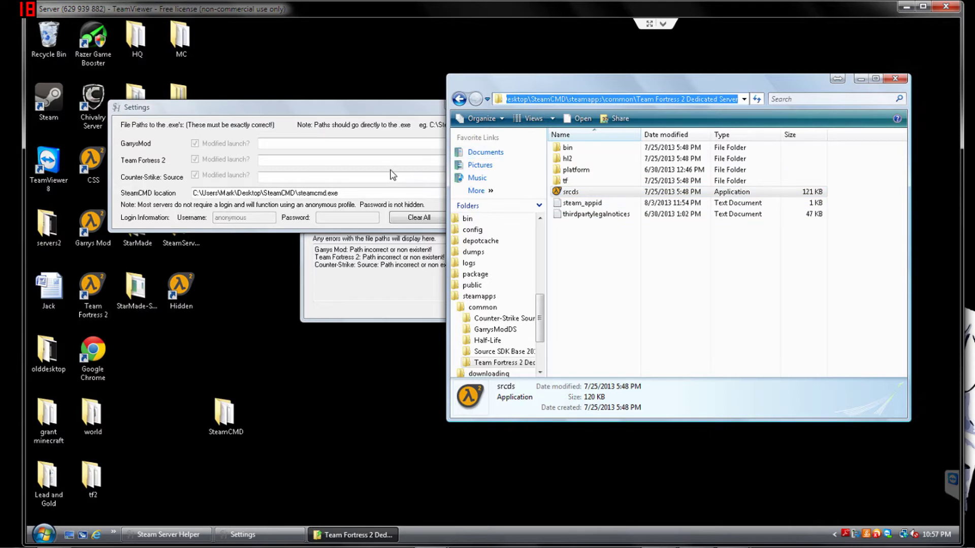
# - Set the Team Fortress 2 path to the pasted server folder plus \srcds.exe, and apply it
pyautogui.click(343, 162)
pyautogui.hotkey('ctrl', 'v')
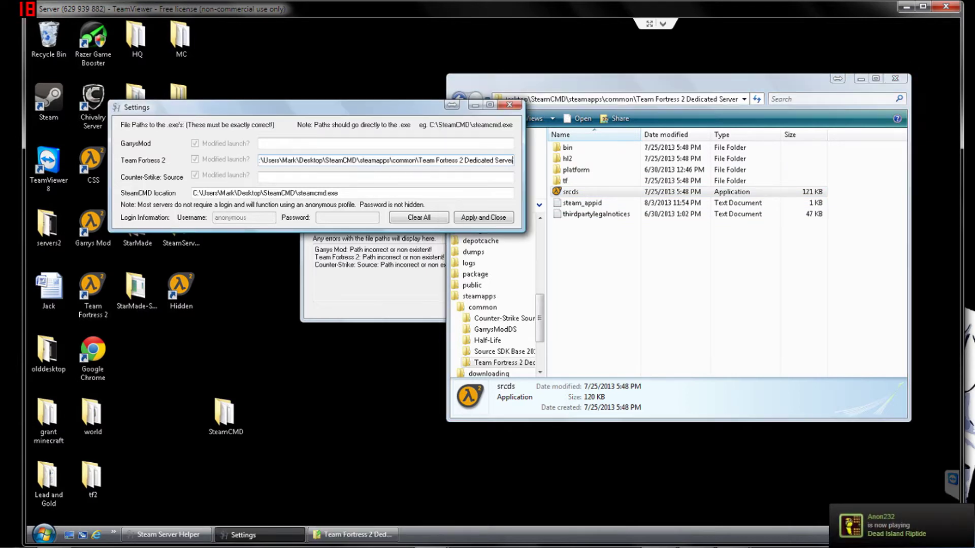
pyautogui.write('\\srcd')
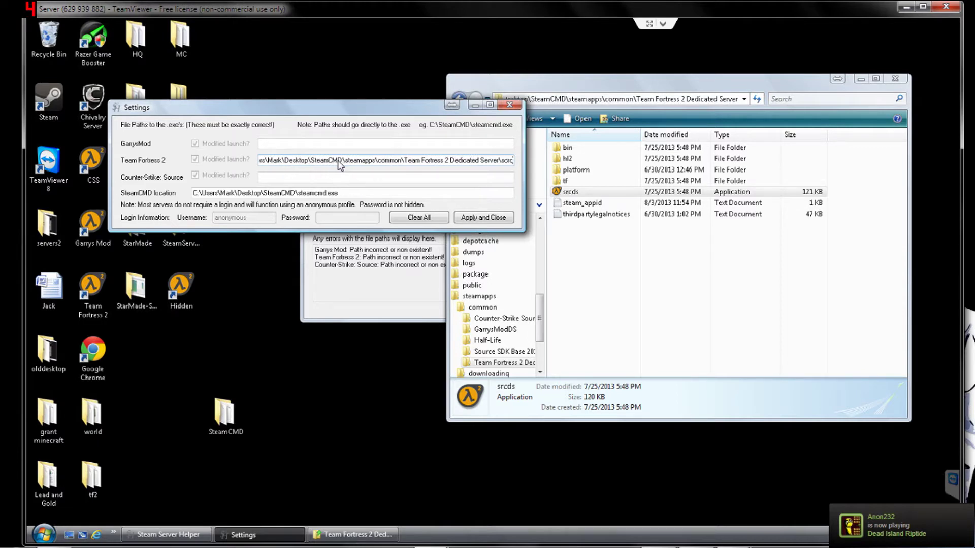
pyautogui.press('BackSpace')
pyautogui.press('BackSpace')
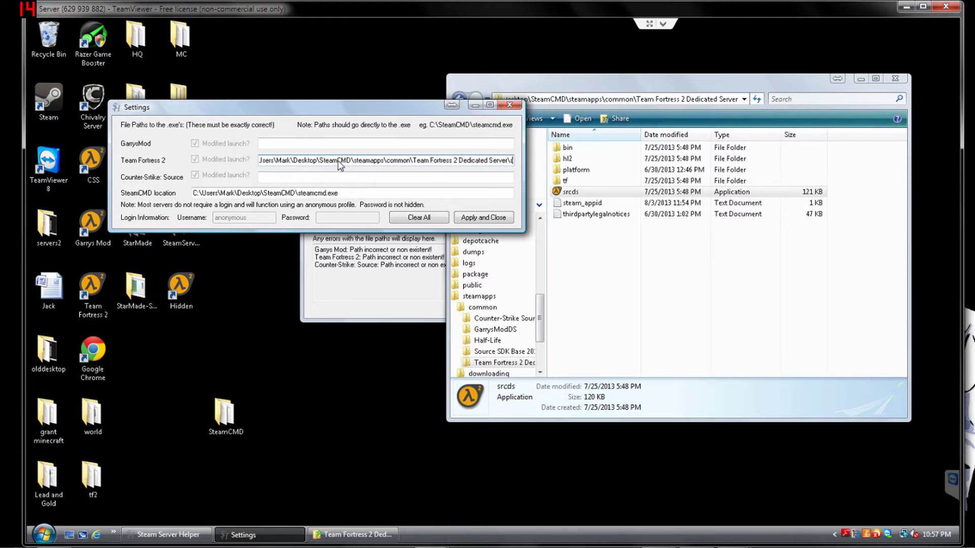
pyautogui.write('c')
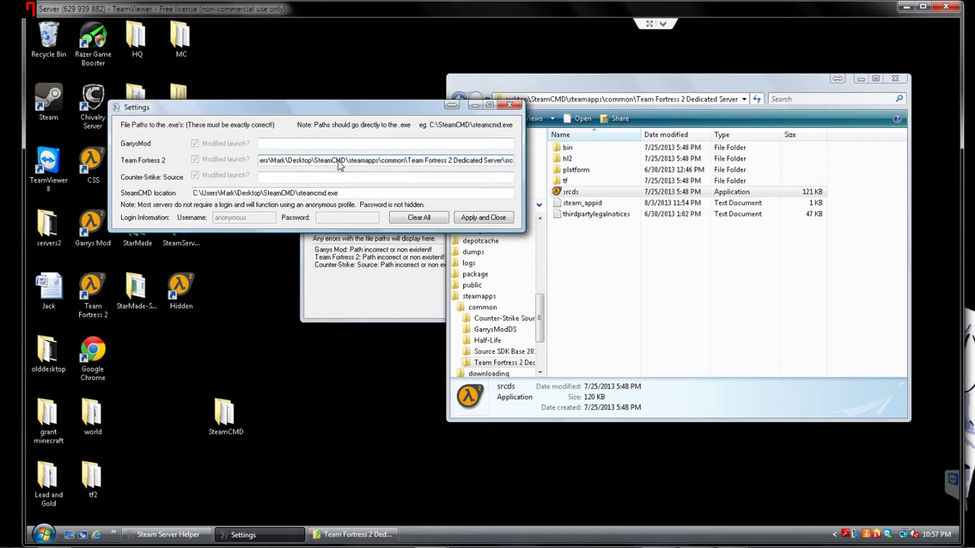
pyautogui.write('ds.exe')
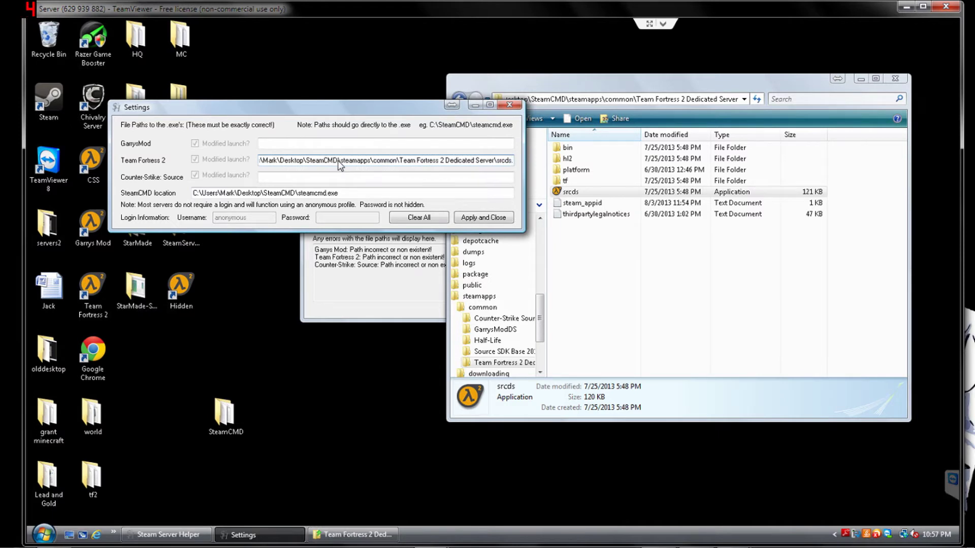
pyautogui.click(486, 218)
pyautogui.click(373, 257)
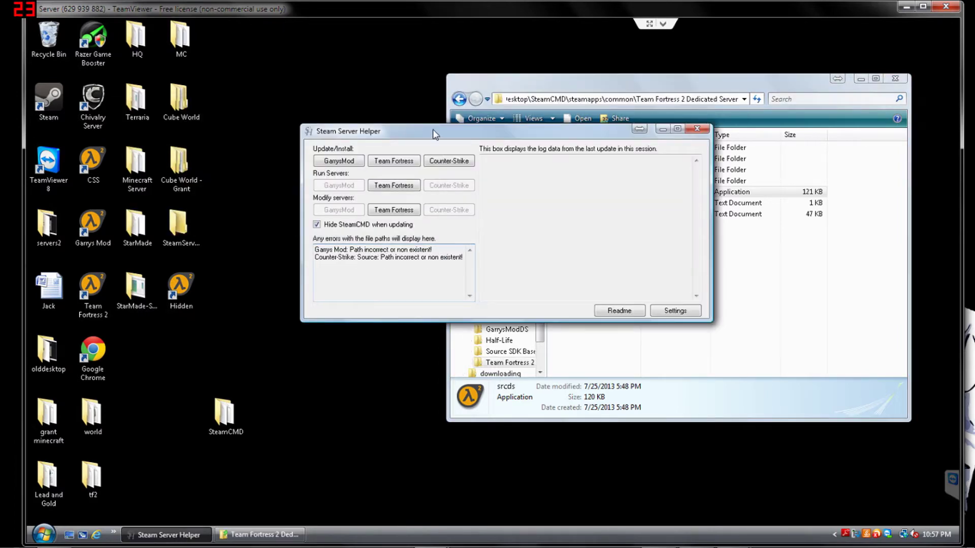
pyautogui.moveTo(390, 124); pyautogui.dragTo(199, 85)
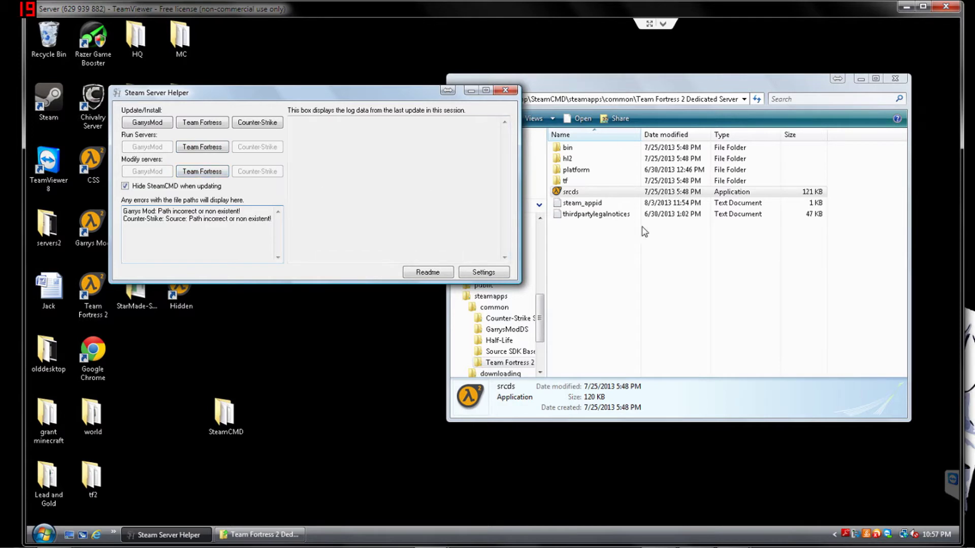
# - Enter the GarrysModDS and Counter-Strike Source srcds.exe paths and apply them
pyautogui.click(665, 282)
pyautogui.hotkey('alt', 'Tab')
pyautogui.click(483, 274)
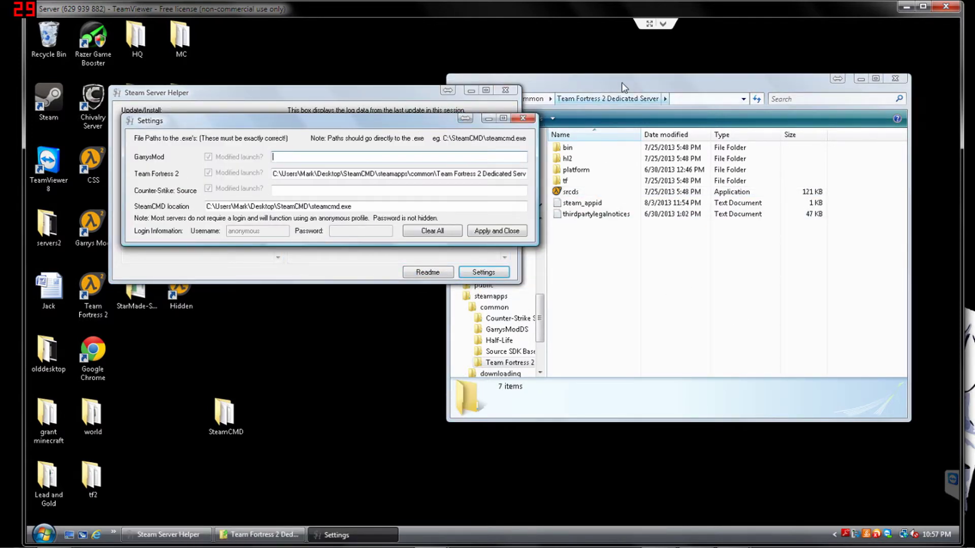
pyautogui.click(622, 84)
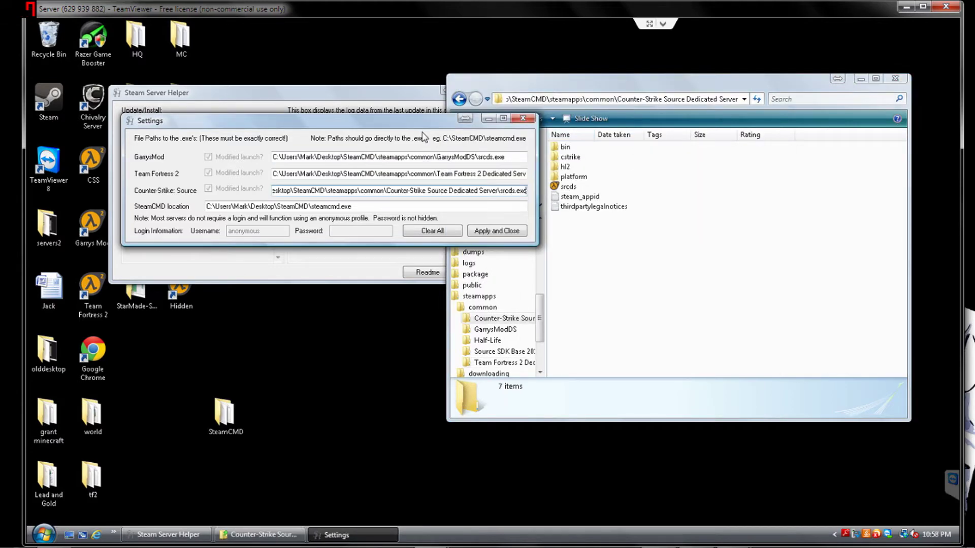
pyautogui.click(895, 79)
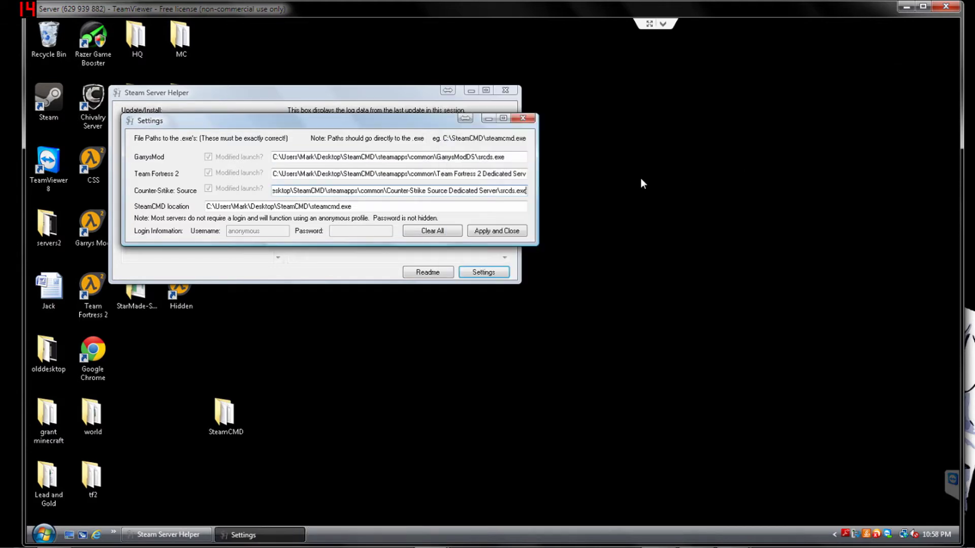
pyautogui.moveTo(411, 126); pyautogui.dragTo(597, 142)
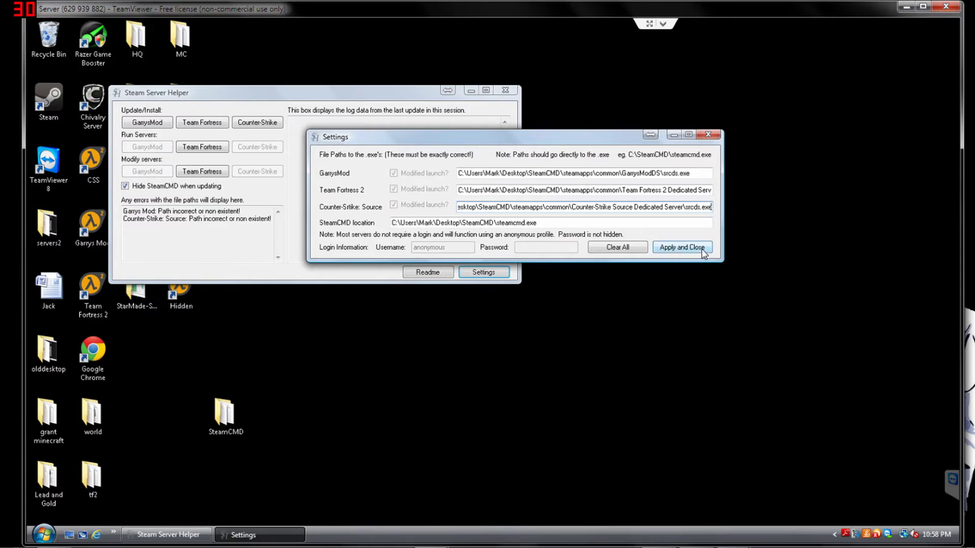
pyautogui.click(682, 247)
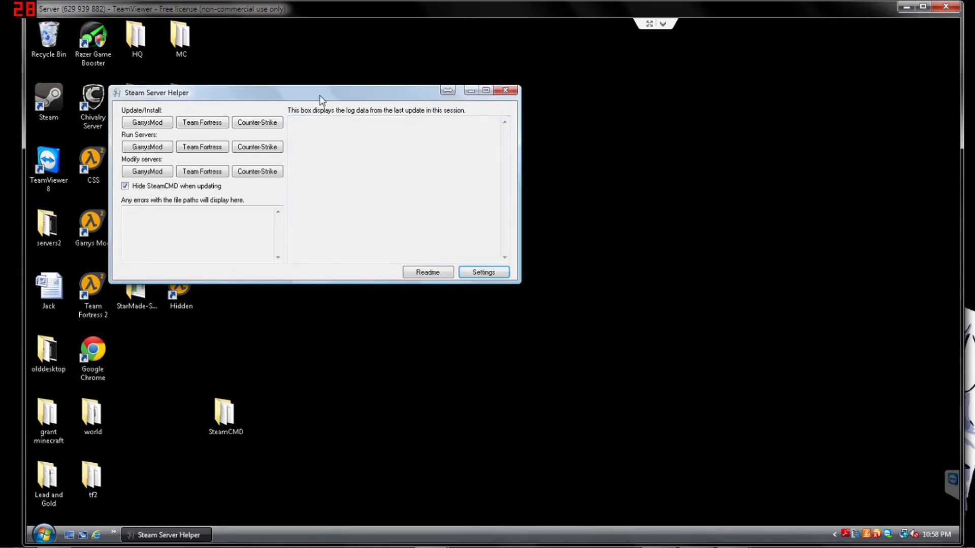
# - Open Team Fortress 2 Settings from Team Fortress under Modify servers
pyautogui.moveTo(405, 94); pyautogui.dragTo(555, 102)
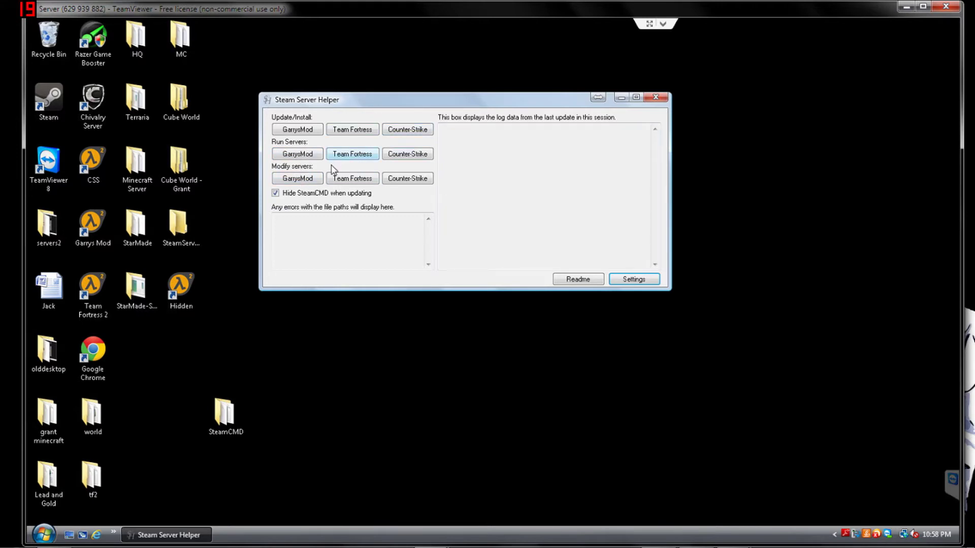
pyautogui.click(345, 181)
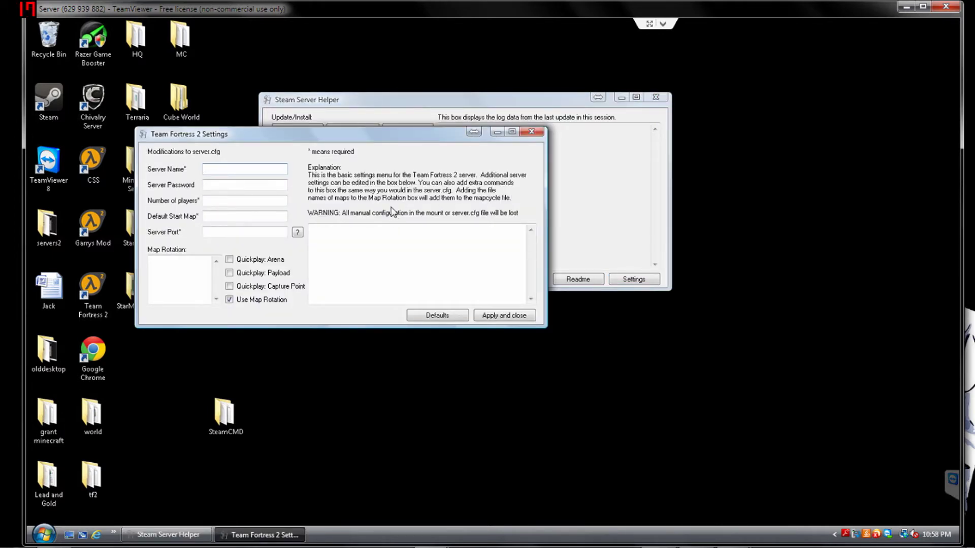
# - Load TF2 defaults (port 27016, cp_ map rotation, server.cfg commands) and review the lists
pyautogui.moveTo(380, 136); pyautogui.dragTo(537, 243)
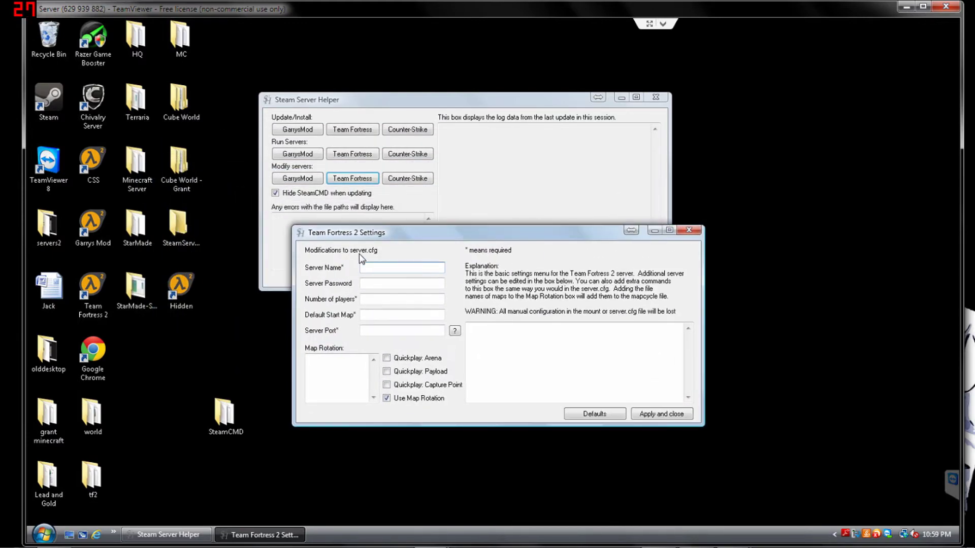
pyautogui.moveTo(398, 236); pyautogui.dragTo(388, 108)
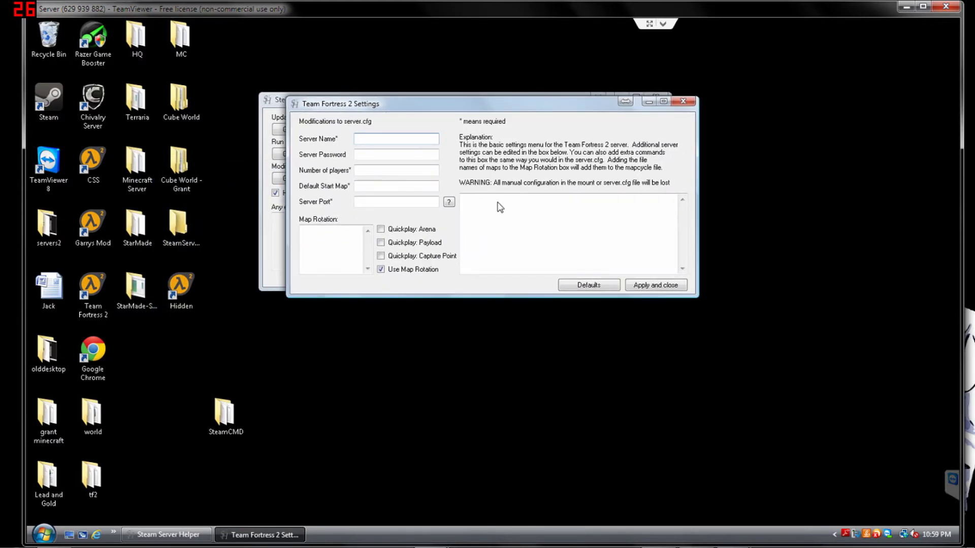
pyautogui.click(589, 285)
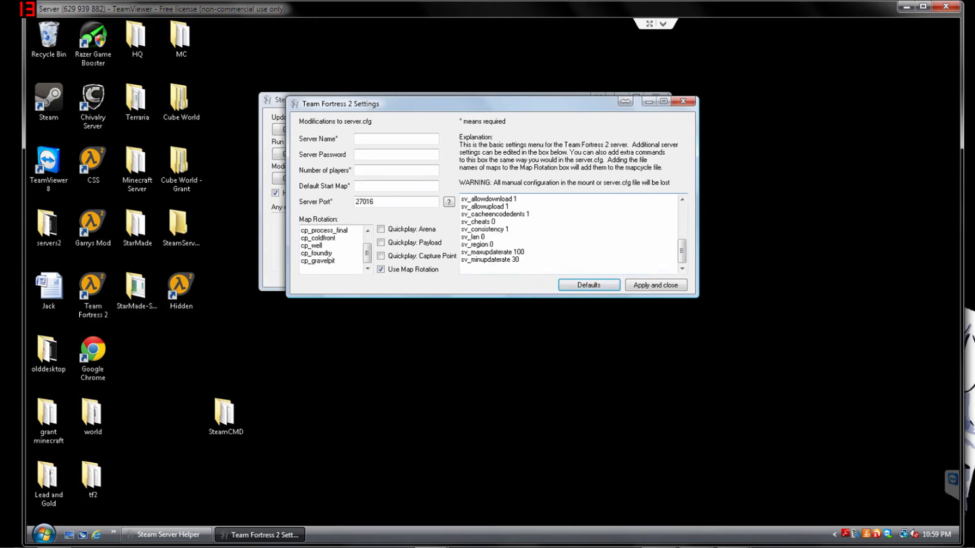
pyautogui.scroll(1, 332, 268)
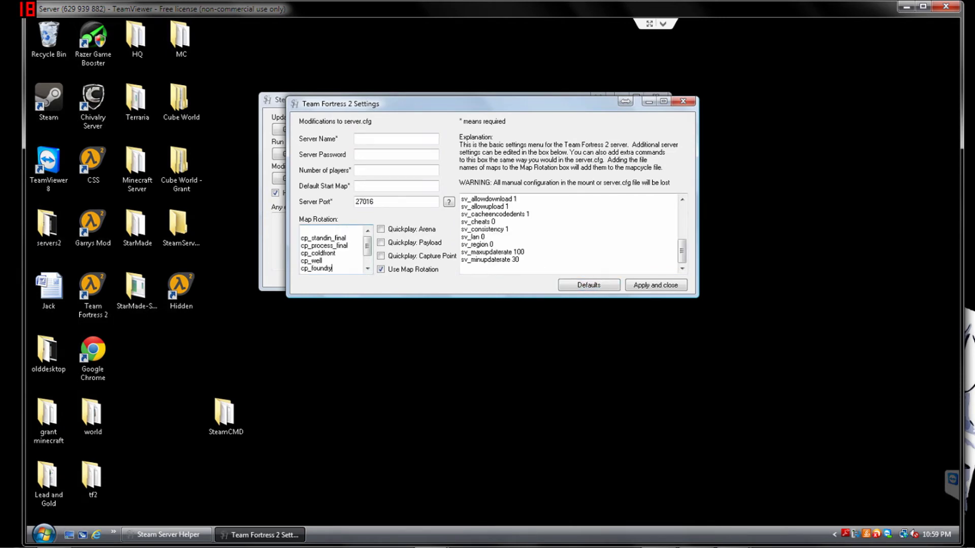
pyautogui.scroll(-1, 332, 253)
pyautogui.scroll(1, 332, 253)
pyautogui.scroll(-1, 332, 253)
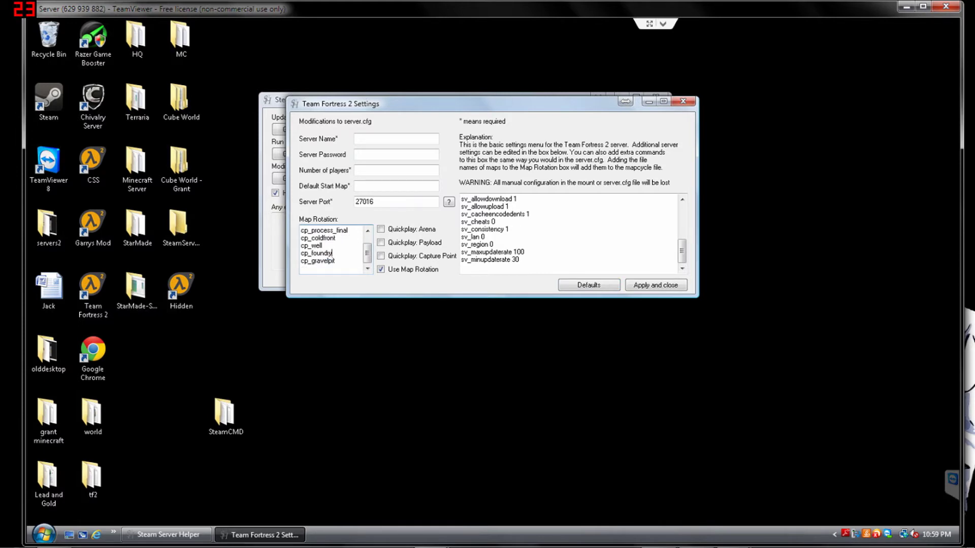
pyautogui.scroll(1, 332, 253)
pyautogui.click(568, 233)
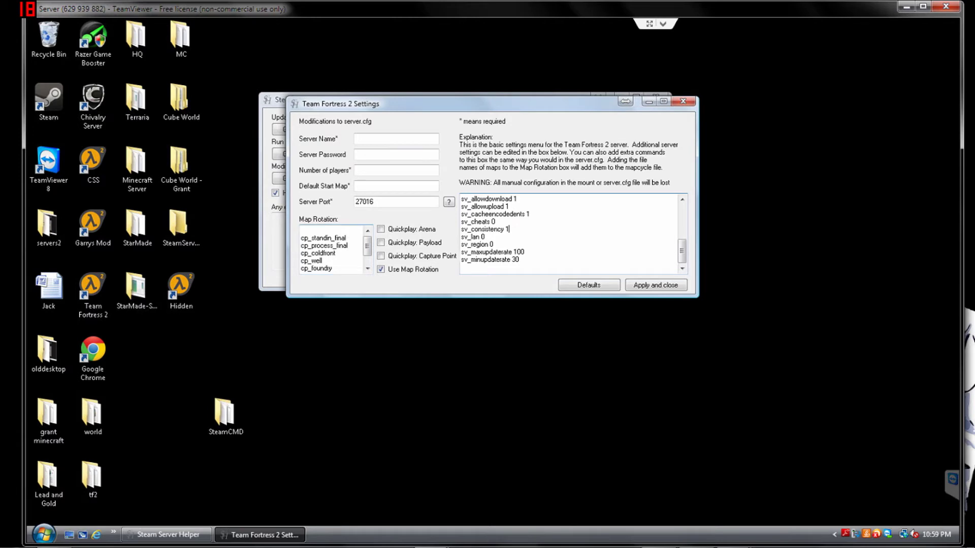
pyautogui.scroll(7, 568, 233)
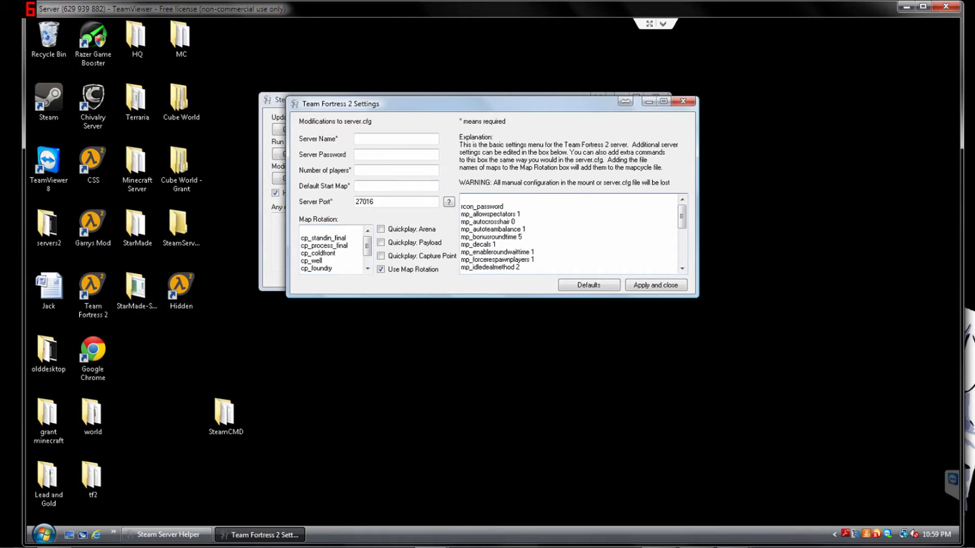
pyautogui.scroll(-7, 568, 233)
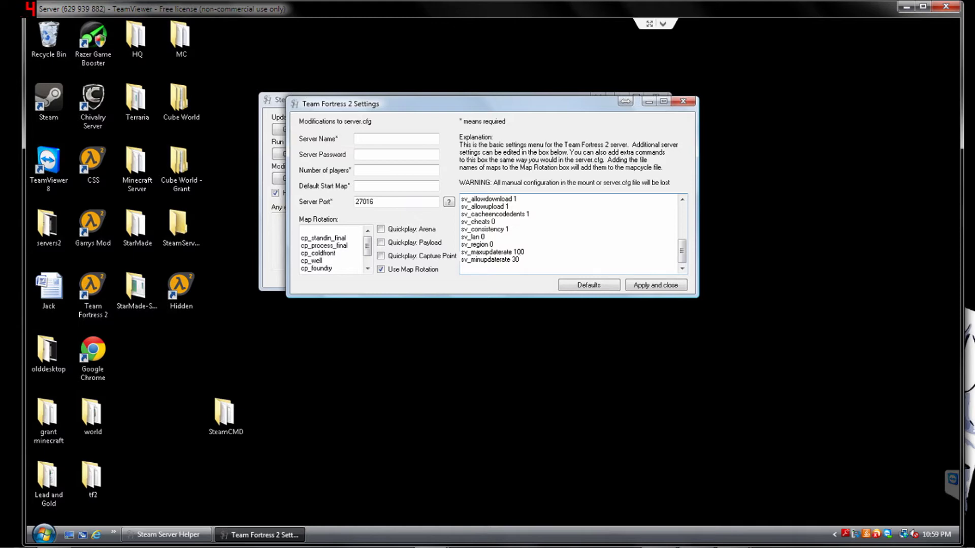
# - Enter server name Game, a password, 8 players and start map cp_standin_final
pyautogui.click(396, 138)
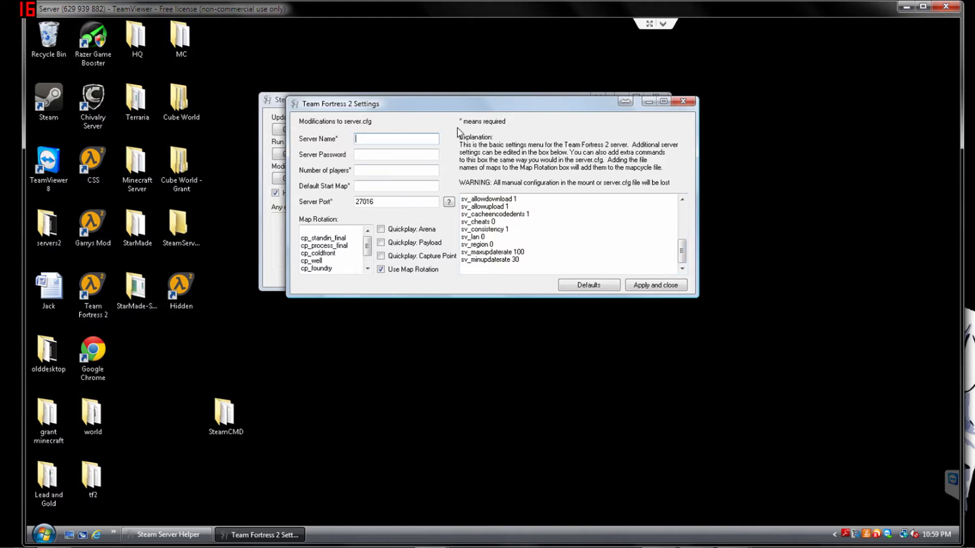
pyautogui.write('Game')
pyautogui.press('Tab')
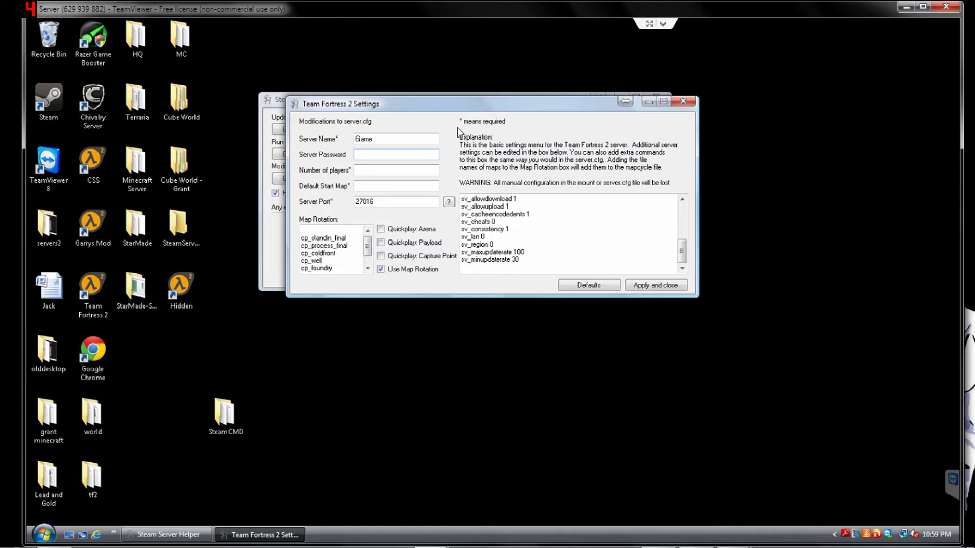
pyautogui.write('pass')
pyautogui.press('Tab')
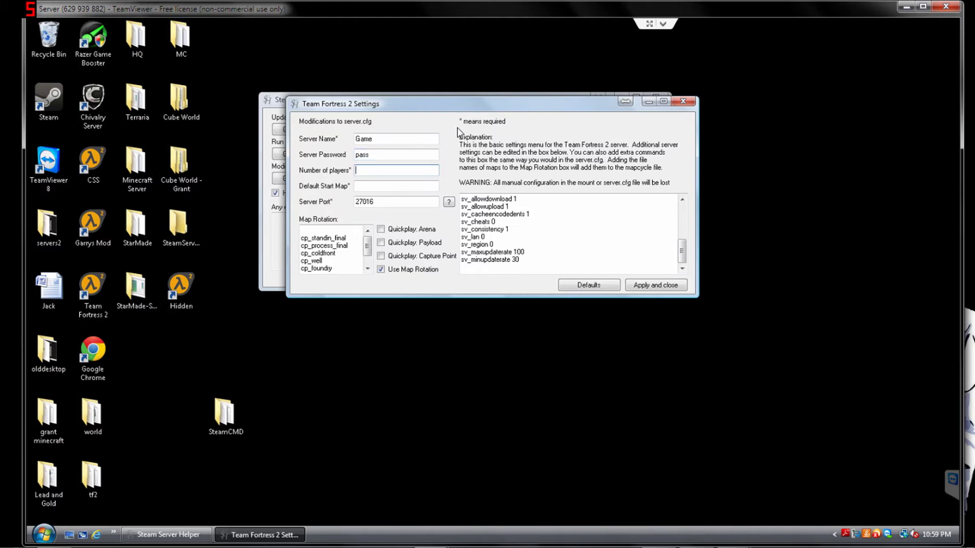
pyautogui.write('8')
pyautogui.press('Tab')
pyautogui.write('Cp_')
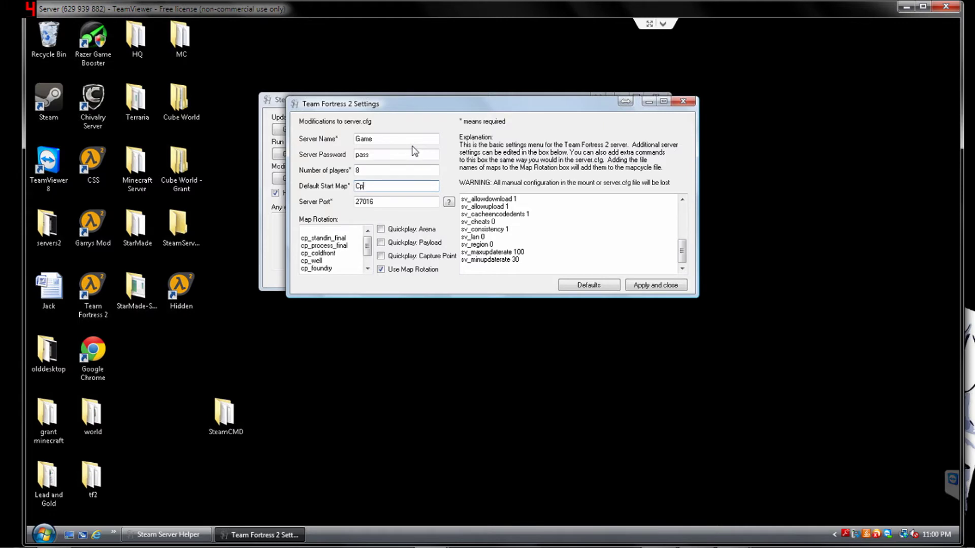
pyautogui.press('BackSpace')
pyautogui.press('BackSpace')
pyautogui.press('BackSpace')
pyautogui.write('cp_standin_final')
# - Apply the TF2 settings, then reopen and re-apply them to confirm they stuck
pyautogui.click(656, 287)
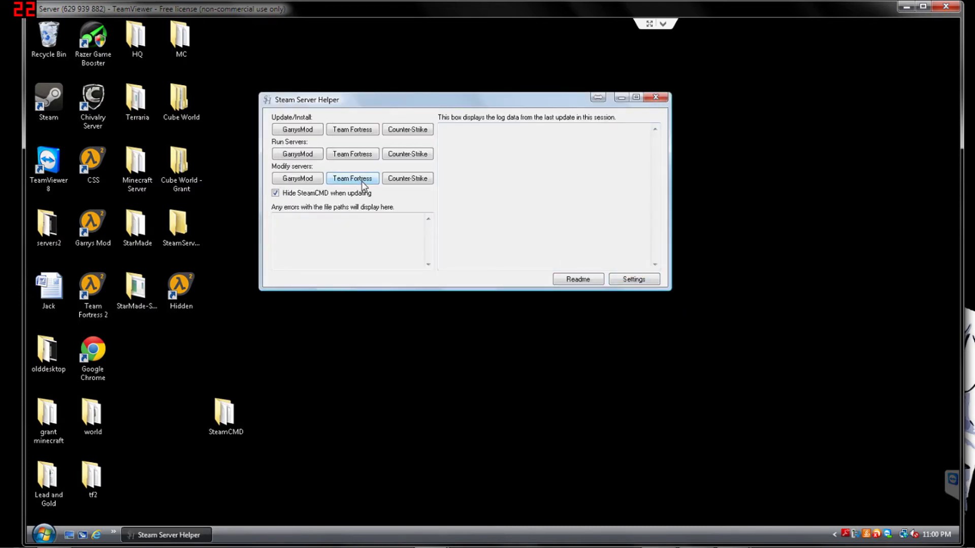
pyautogui.click(364, 187)
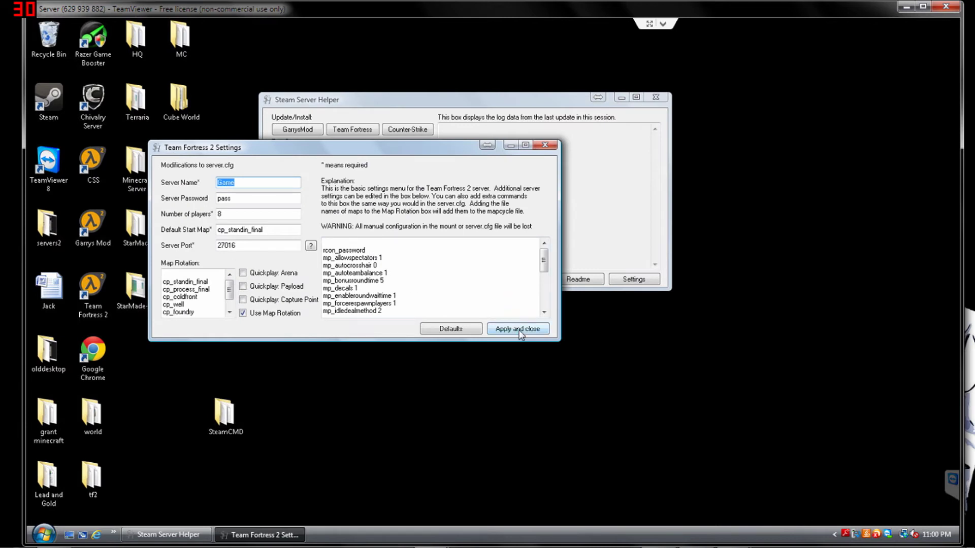
pyautogui.click(518, 328)
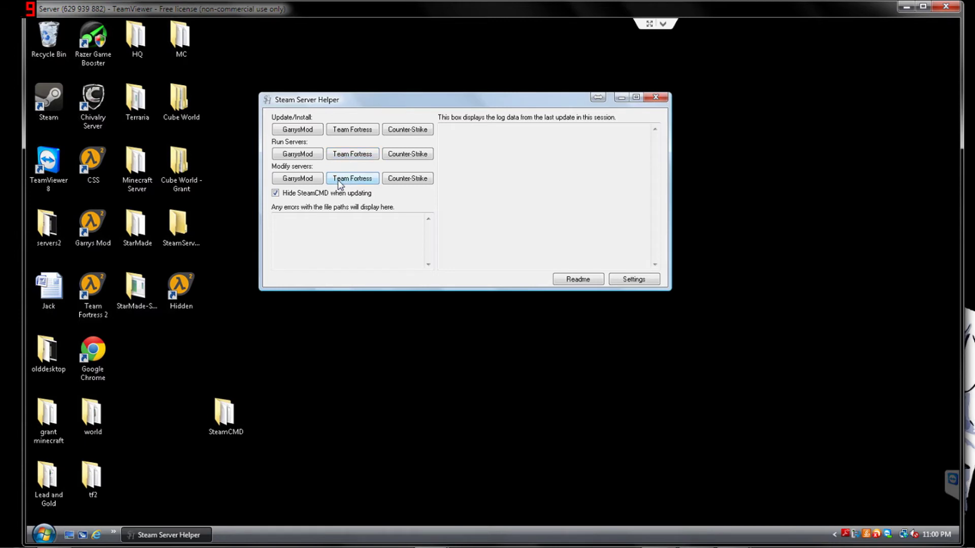
pyautogui.click(356, 155)
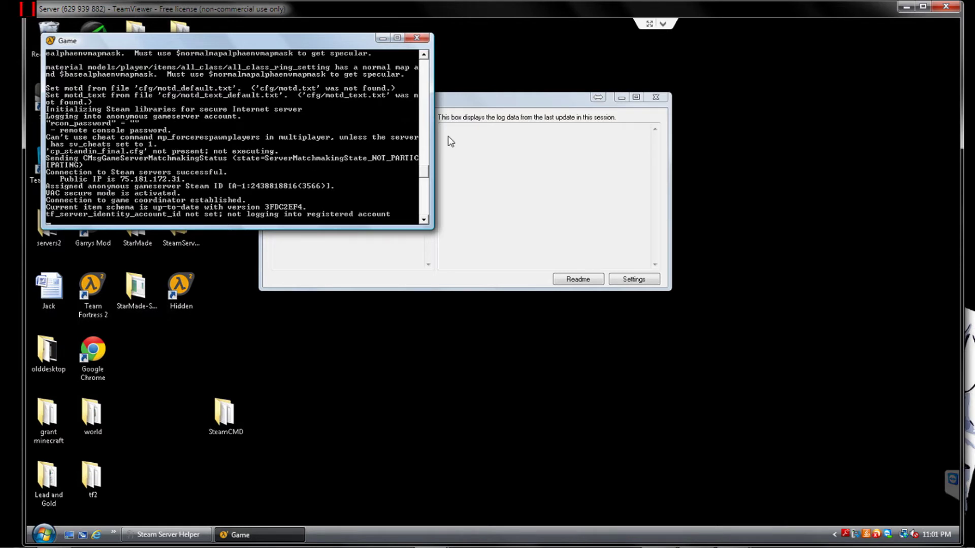
pyautogui.click(417, 38)
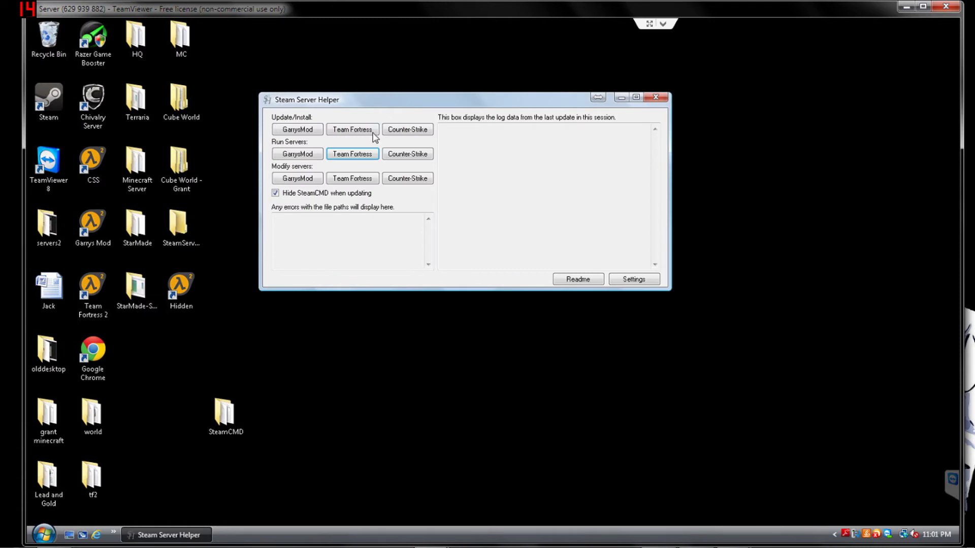
pyautogui.click(364, 180)
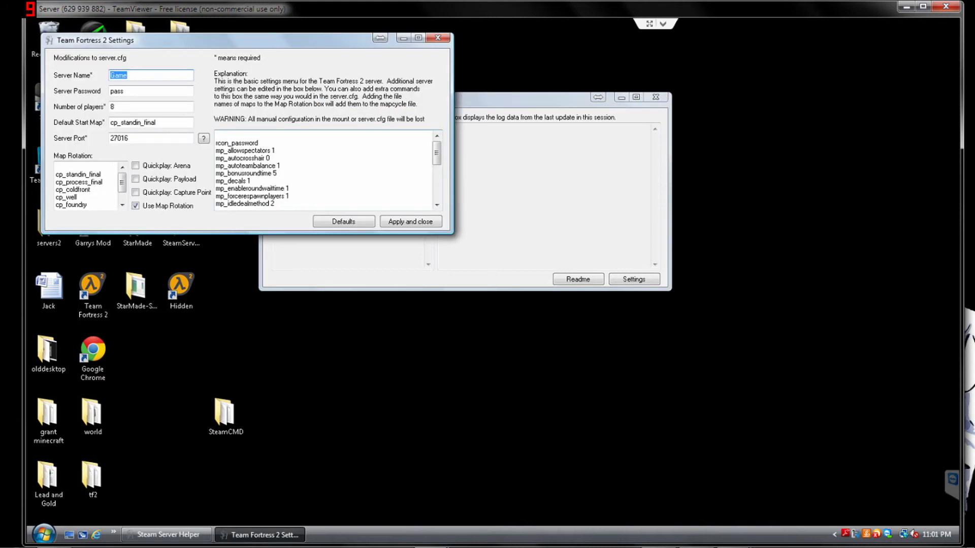
pyautogui.moveTo(274, 44); pyautogui.dragTo(344, 63)
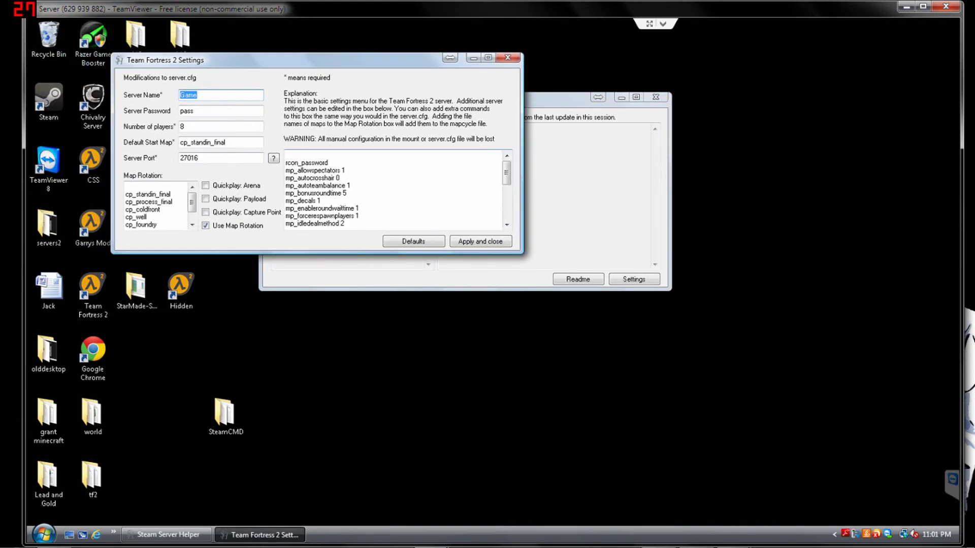
pyautogui.doubleClick(189, 158)
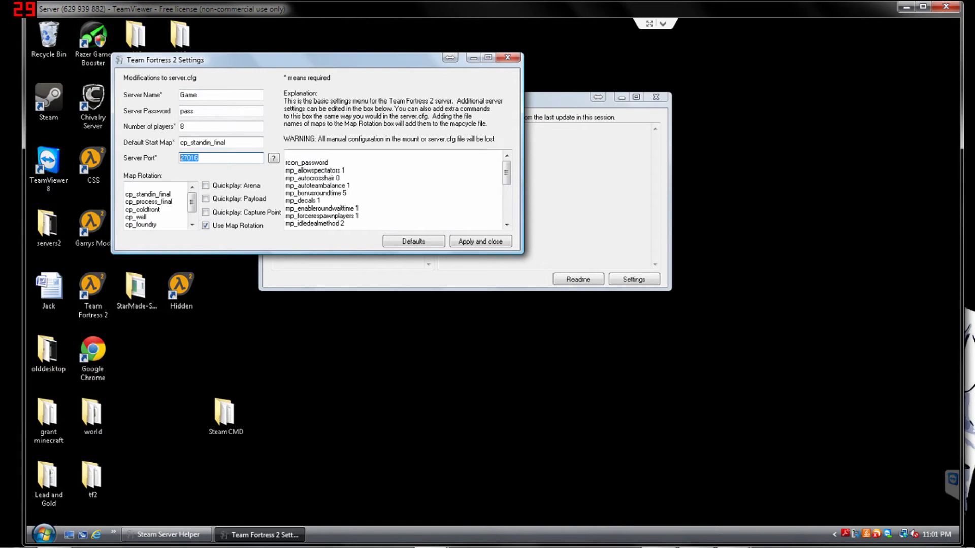
pyautogui.click(274, 159)
pyautogui.click(276, 157)
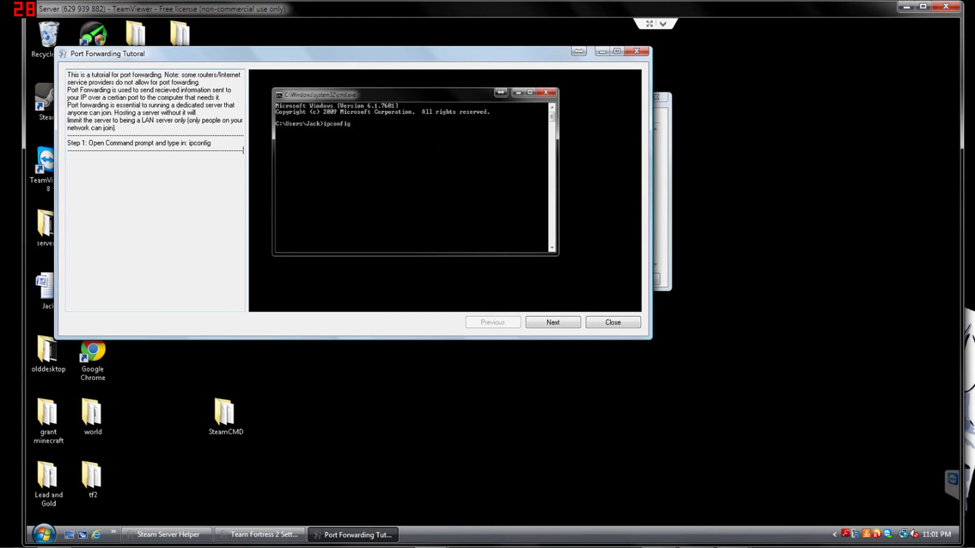
pyautogui.click(554, 322)
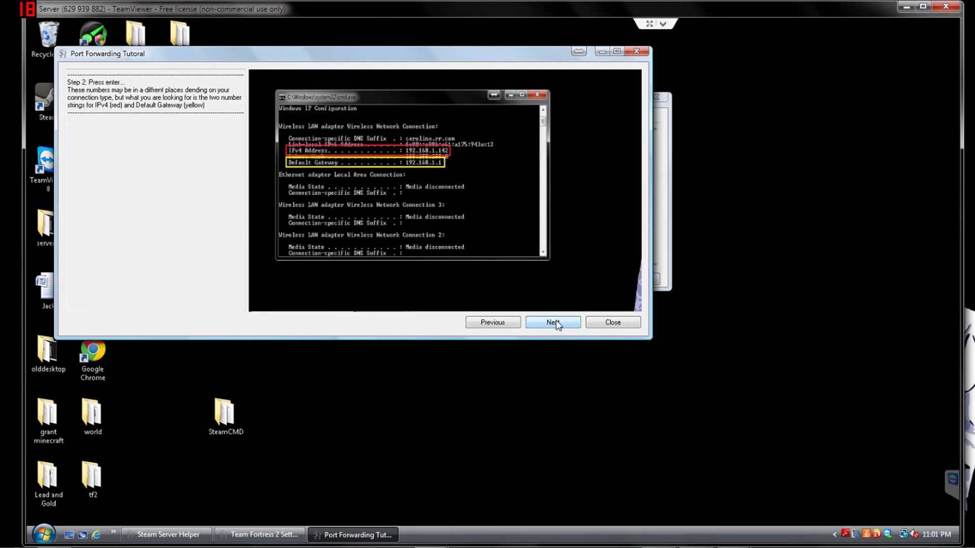
pyautogui.click(557, 324)
pyautogui.click(556, 324)
pyautogui.click(557, 324)
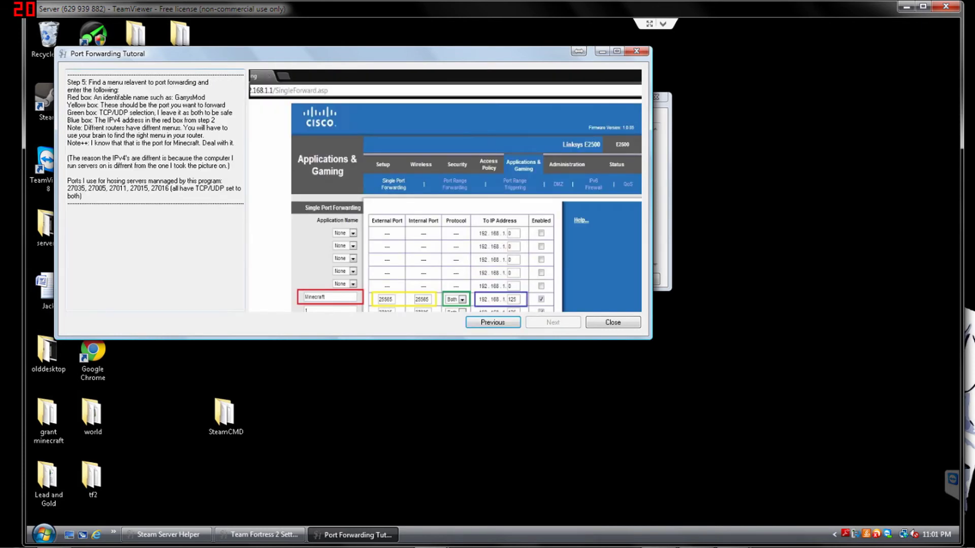
pyautogui.click(618, 323)
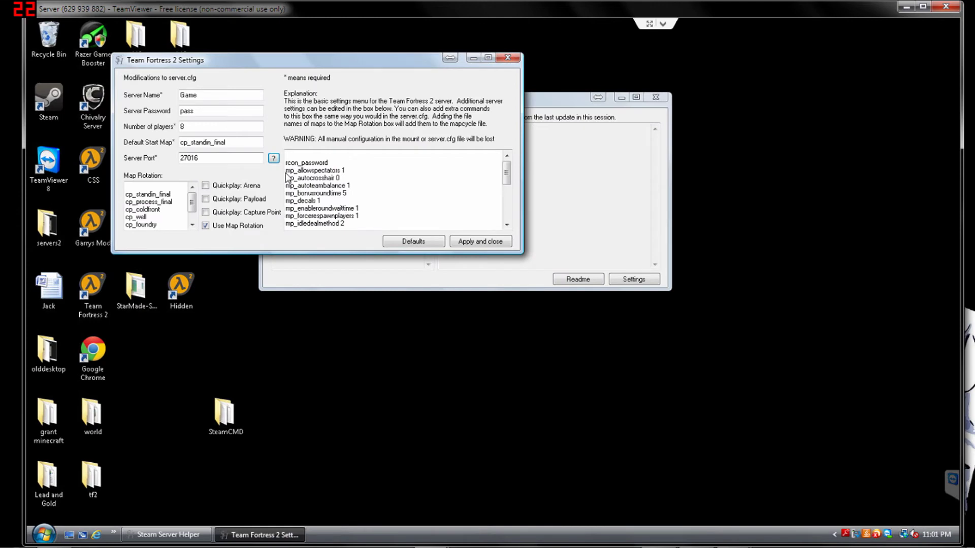
pyautogui.click(480, 242)
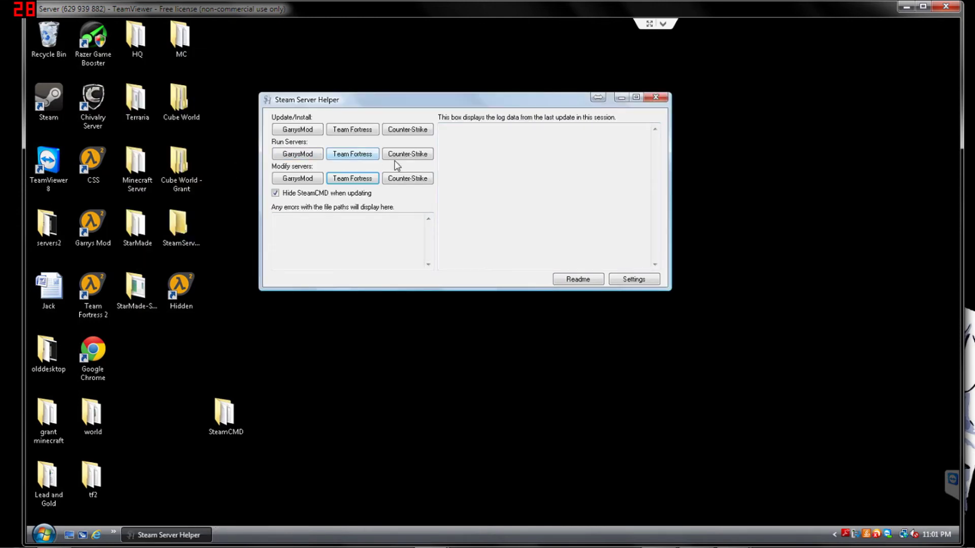
# - Run the Team Fortress 2 update and select the log line saying app 232250 is up to date
pyautogui.click(361, 129)
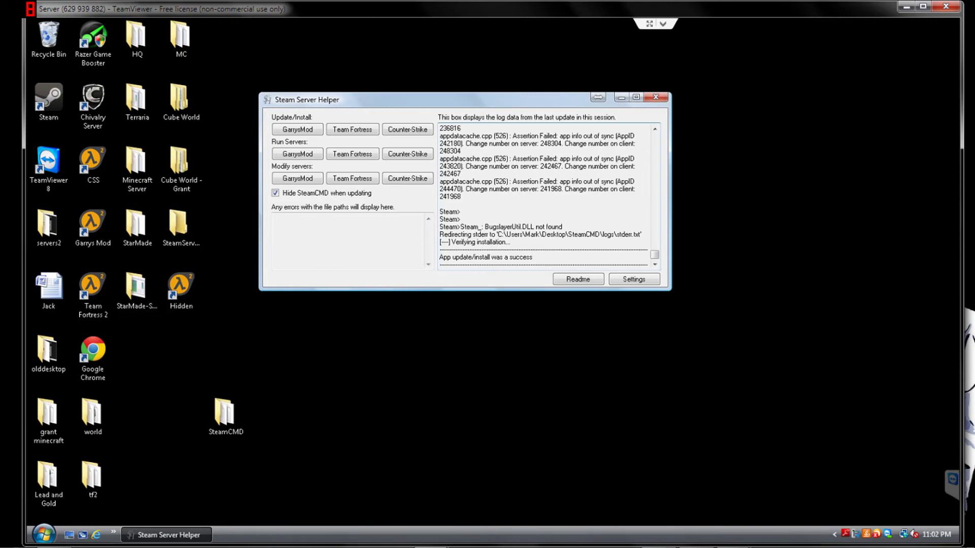
pyautogui.moveTo(518, 189); pyautogui.dragTo(571, 181)
pyautogui.click(518, 188)
pyautogui.moveTo(510, 182); pyautogui.dragTo(557, 181)
pyautogui.click(460, 211)
pyautogui.scroll(5, 543, 198)
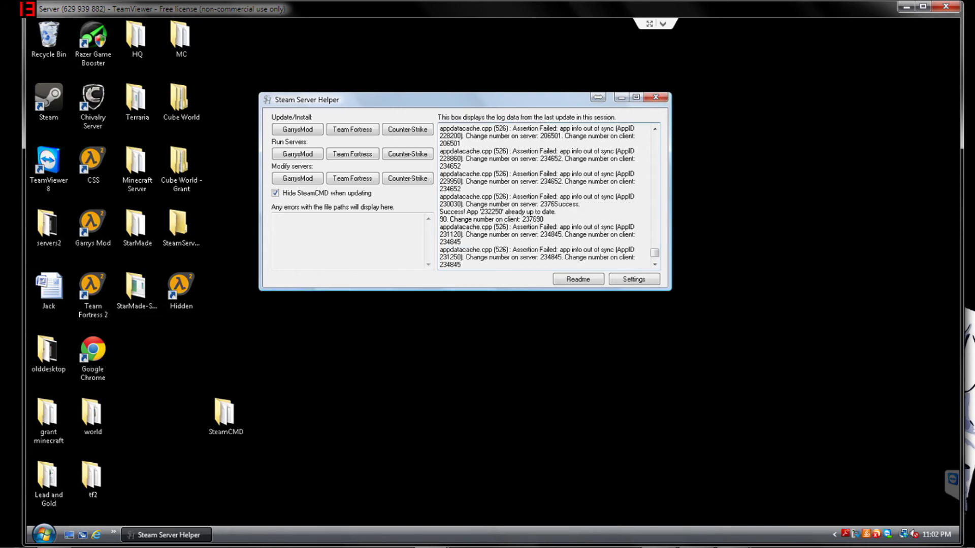
pyautogui.moveTo(556, 212); pyautogui.dragTo(439, 212)
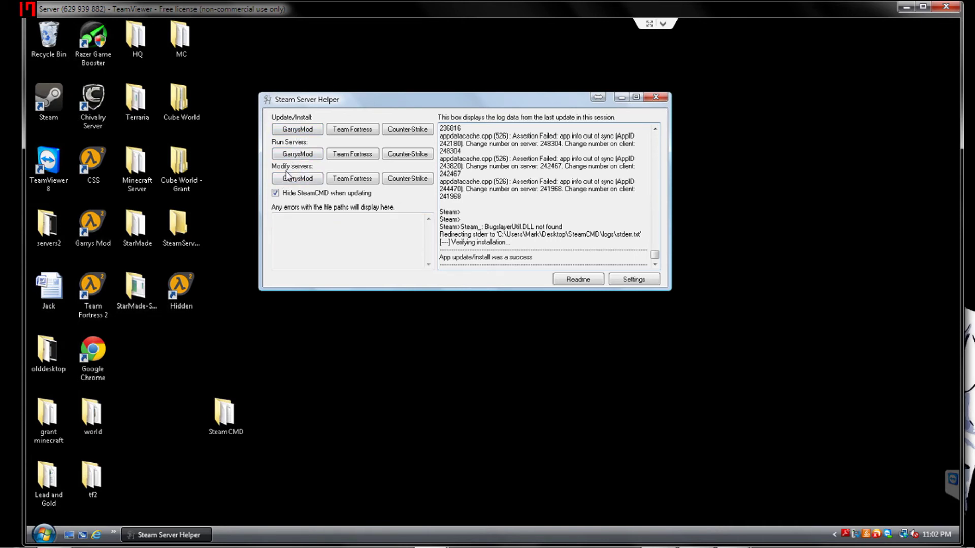
# - Re-apply the TF2 settings, then open GarrysMod Settings and look through its content fields
pyautogui.click(362, 181)
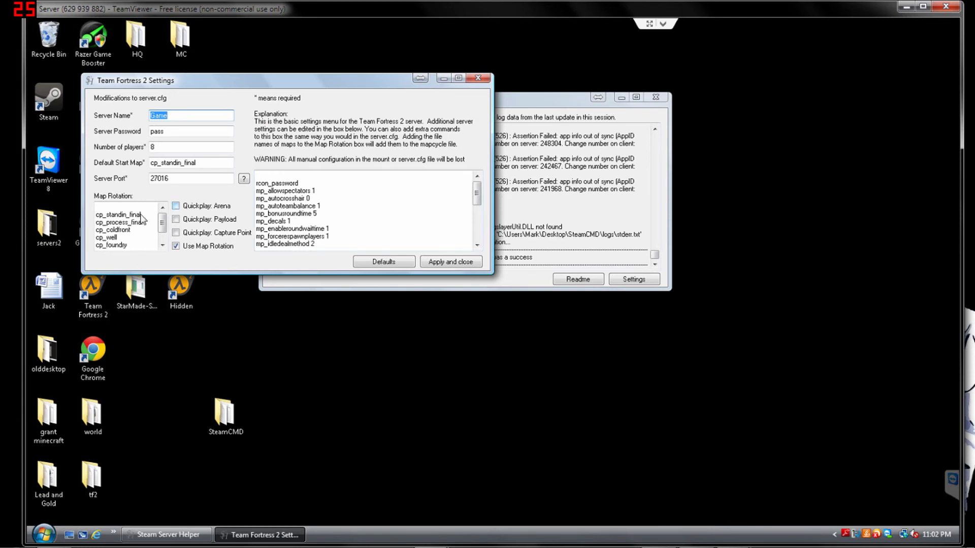
pyautogui.click(450, 262)
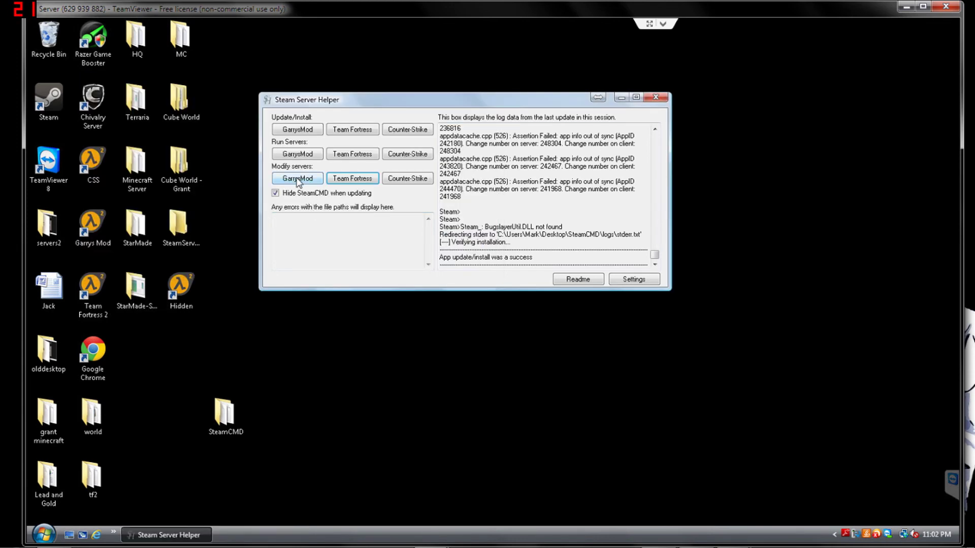
pyautogui.click(300, 180)
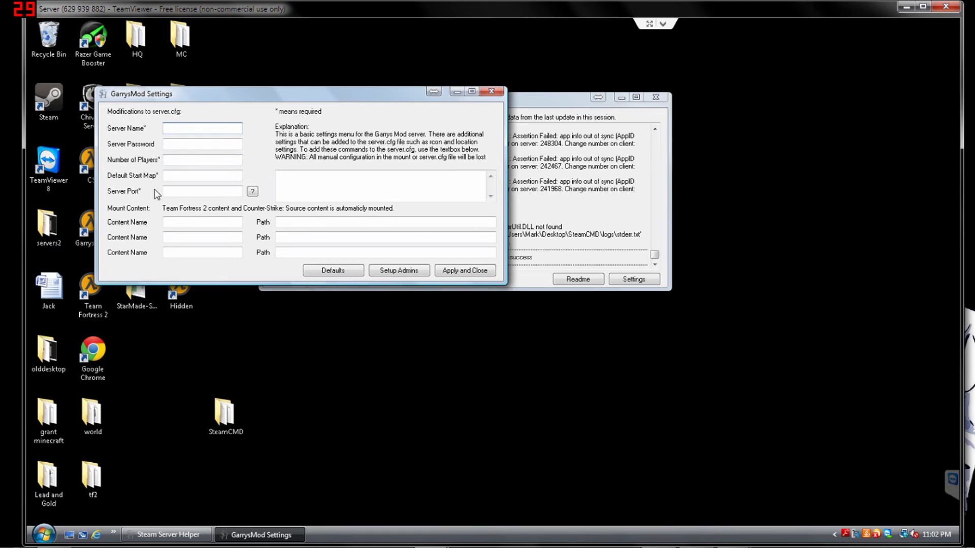
pyautogui.click(167, 222)
pyautogui.click(168, 237)
pyautogui.click(201, 253)
pyautogui.click(167, 222)
pyautogui.click(280, 222)
pyautogui.click(290, 237)
pyautogui.click(168, 237)
pyautogui.click(167, 222)
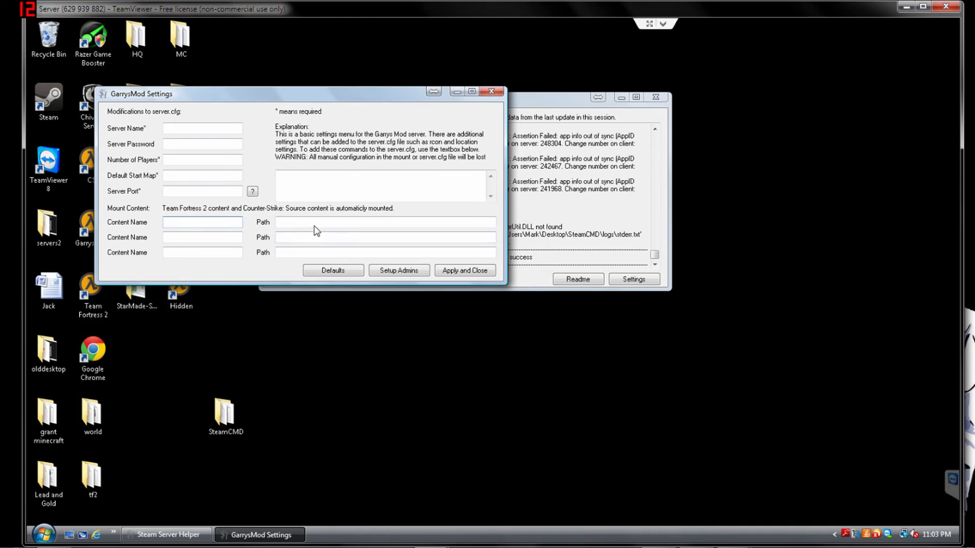
# - Load Garry's Mod defaults (gm_construct, port 27035) and paste sbox_ commands into server.cfg
pyautogui.click(336, 271)
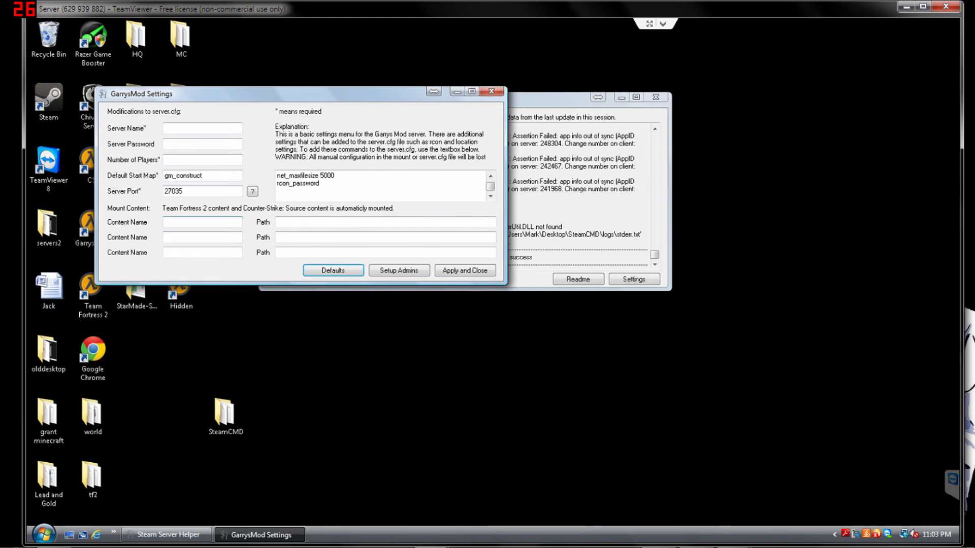
pyautogui.click(277, 221)
pyautogui.hotkey('shift', 'Tab')
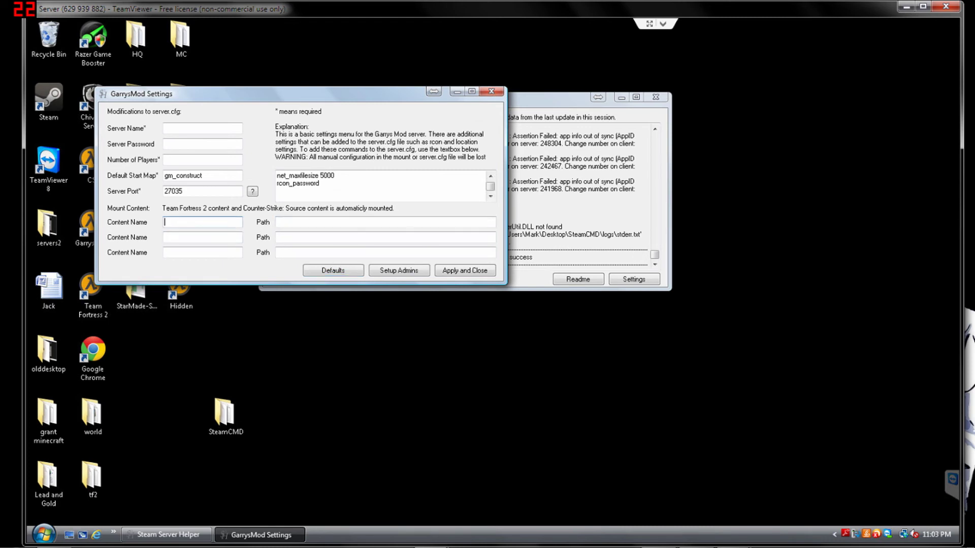
pyautogui.click(301, 225)
pyautogui.click(302, 237)
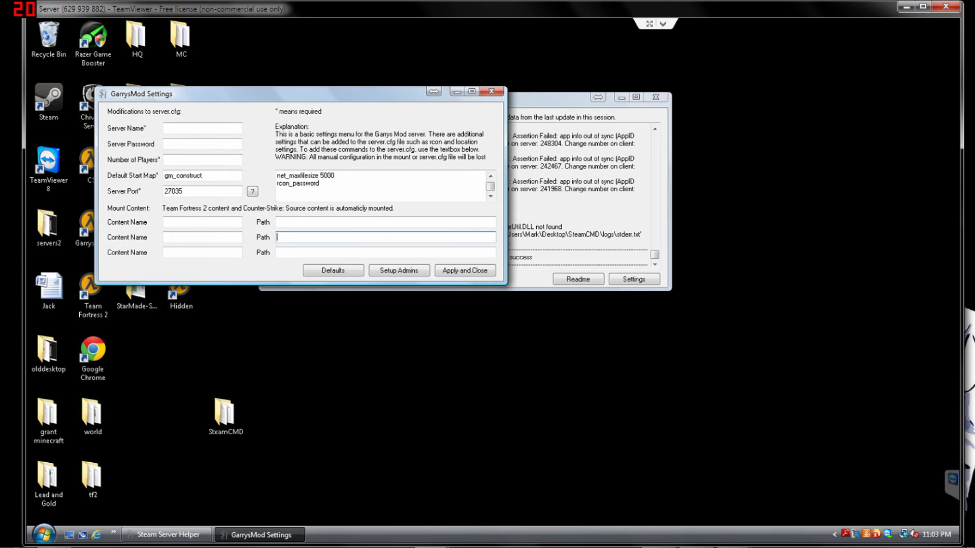
pyautogui.click(355, 188)
pyautogui.hotkey('ctrl', 'a')
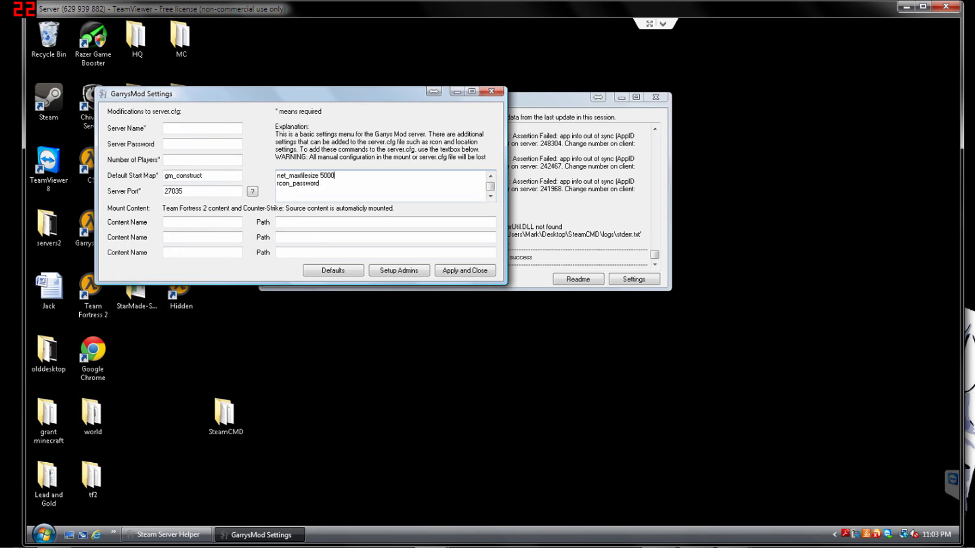
pyautogui.write('sbox_weapons 1 sbox_maxprops 3000 sbox_maxragdolls 5000')
pyautogui.scroll(-5, 380, 185)
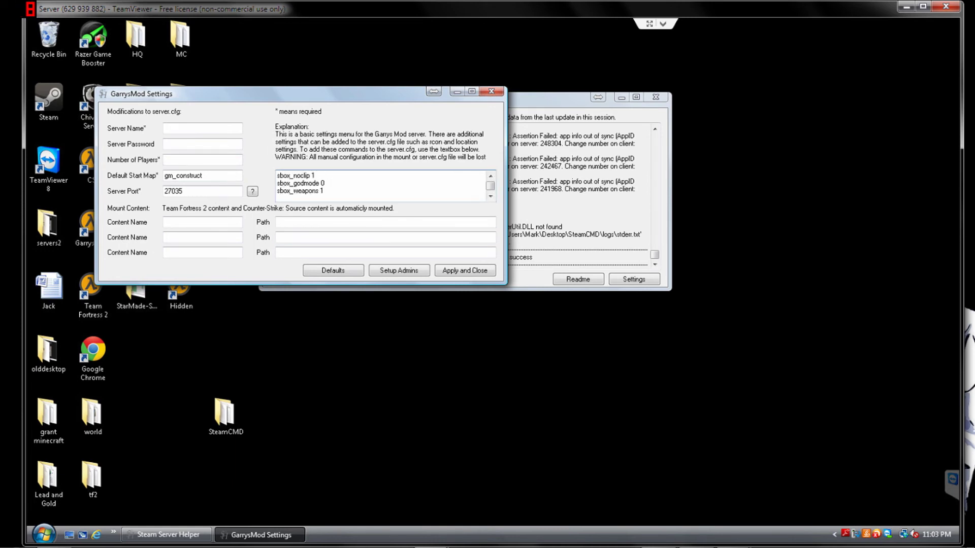
pyautogui.scroll(-1, 381, 186)
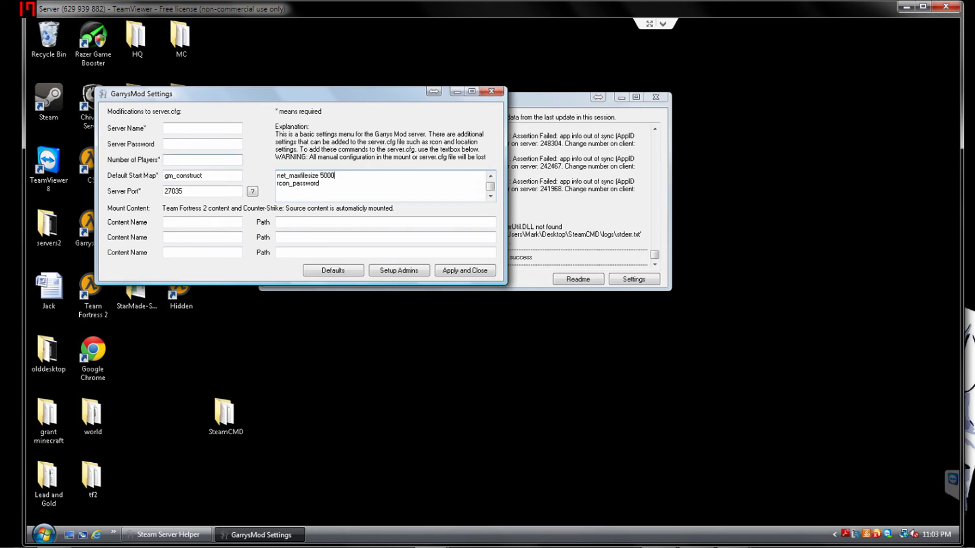
# - Add a Garry's Mod admin with their Steam name and Steam ID and save it
pyautogui.click(396, 271)
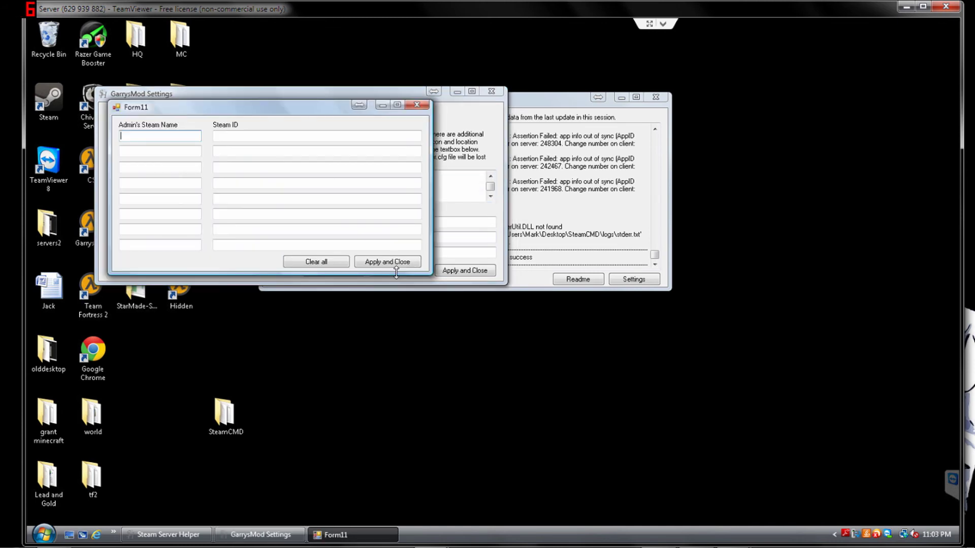
pyautogui.moveTo(178, 109); pyautogui.dragTo(731, 85)
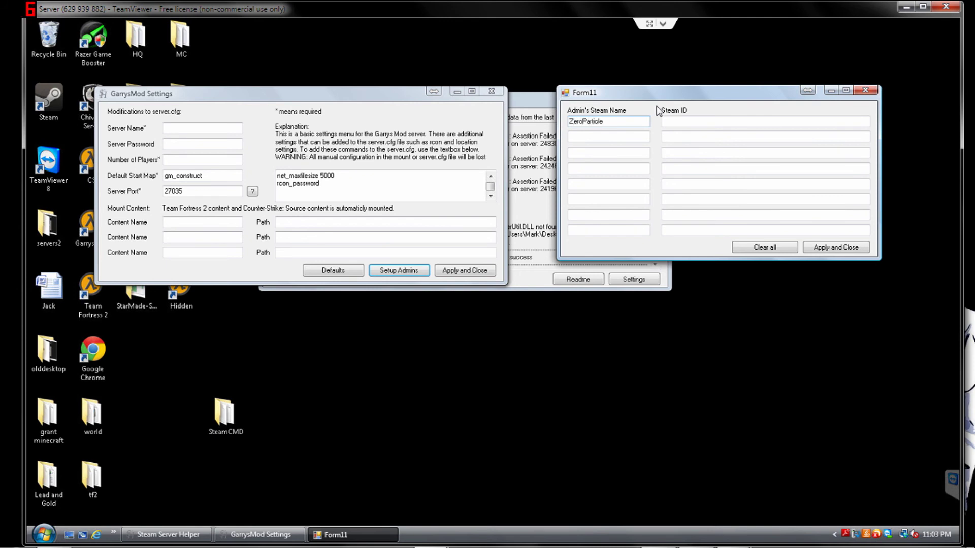
pyautogui.click(704, 120)
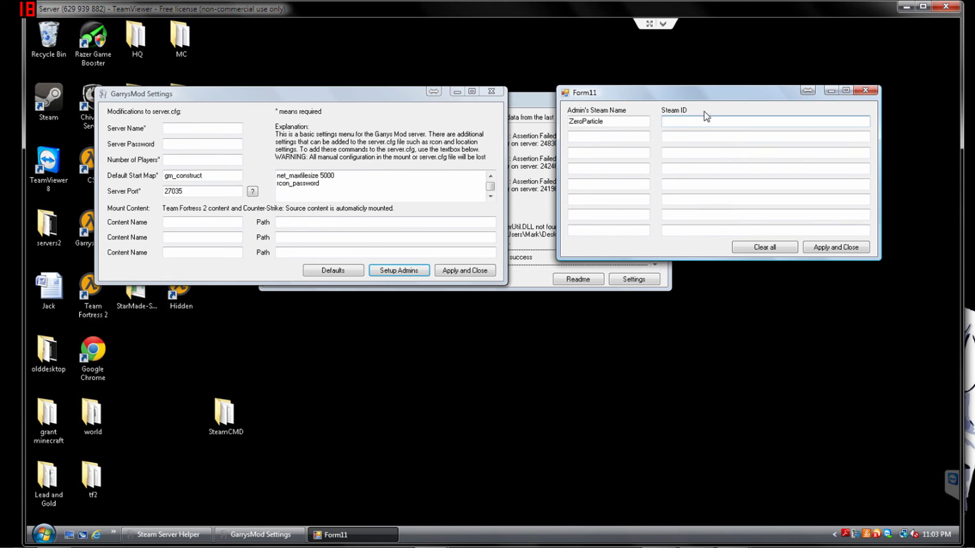
pyautogui.write('St')
pyautogui.write('EAM:0:_27120391824')
pyautogui.click(834, 248)
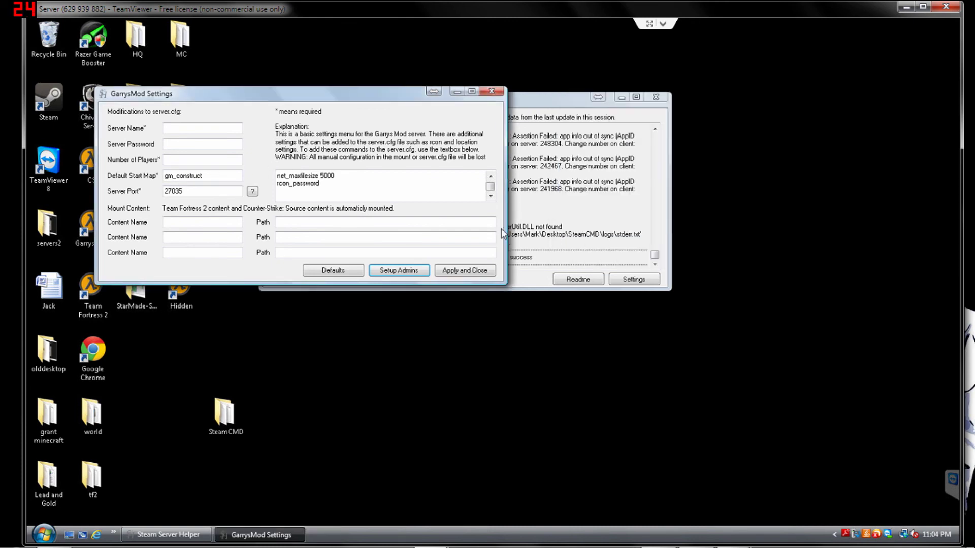
# - Check the saved admin entry, then apply and close the GarrysMod Settings
pyautogui.click(406, 270)
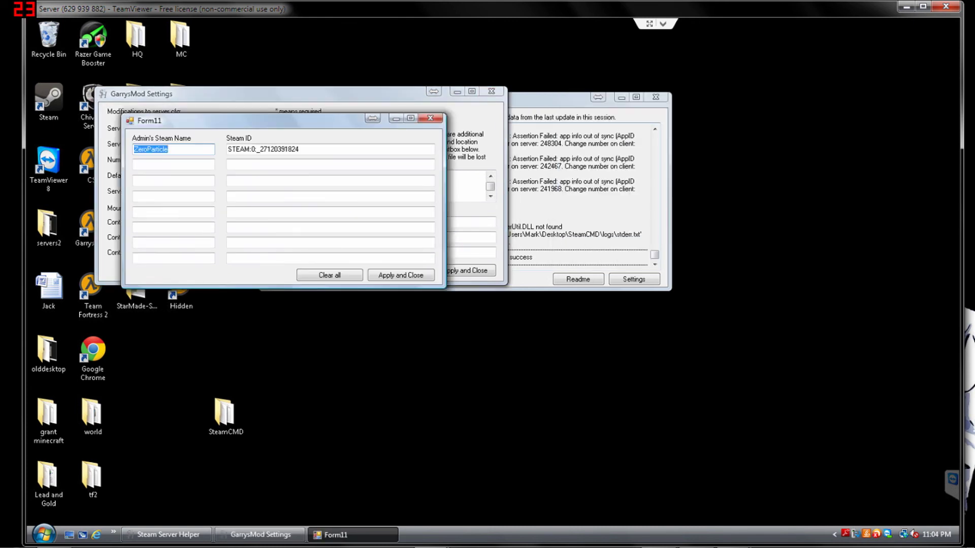
pyautogui.click(393, 276)
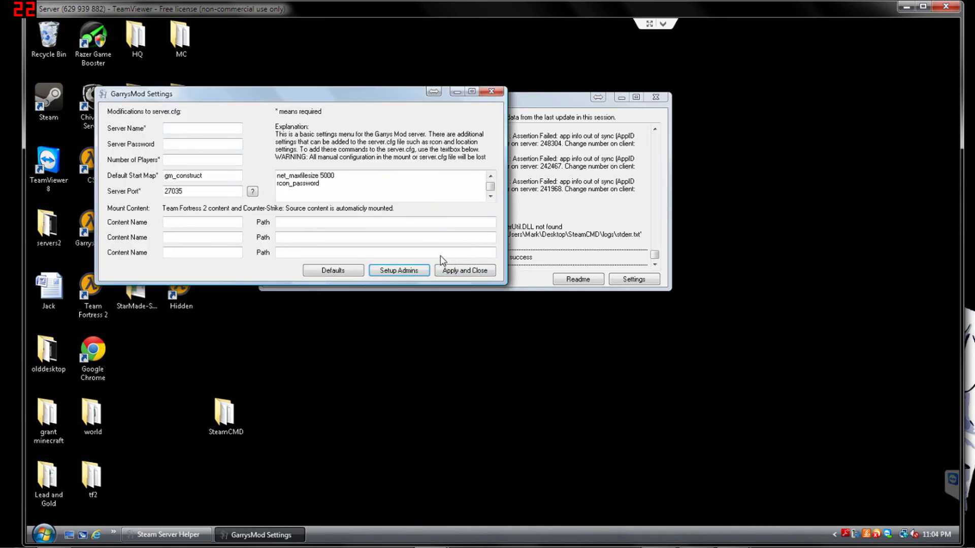
pyautogui.click(457, 272)
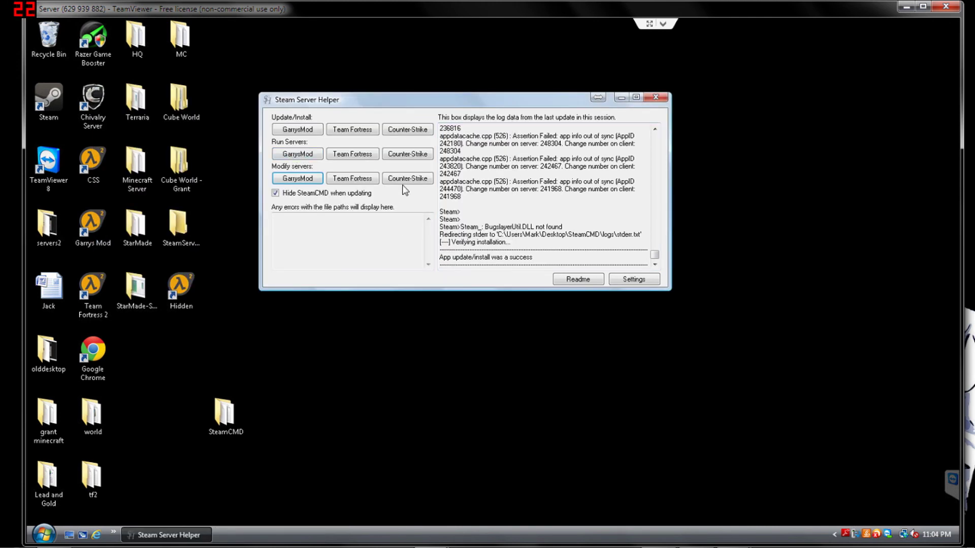
# - Fill the Counter-Strike: Source settings with defaults: port 27015 and a four-map rotation
pyautogui.click(416, 182)
pyautogui.click(255, 272)
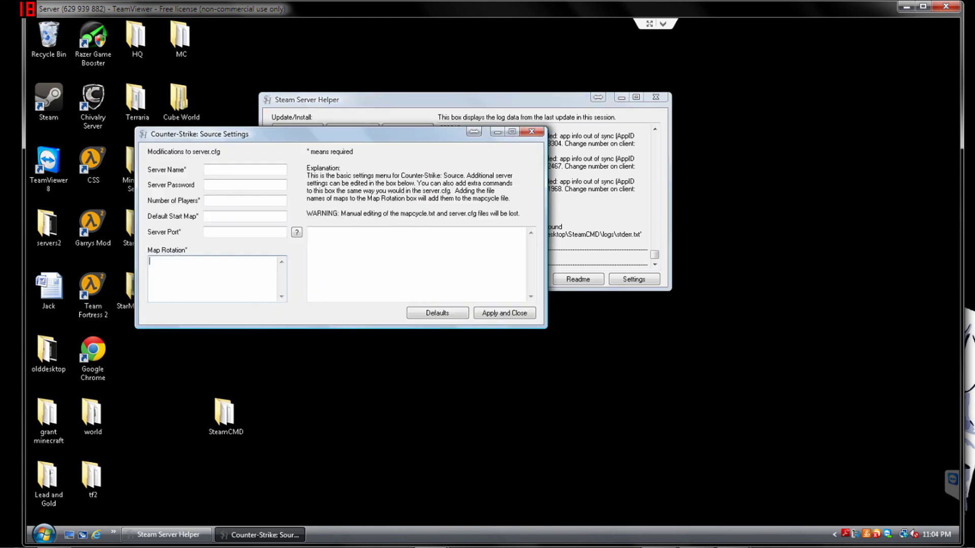
pyautogui.click(309, 232)
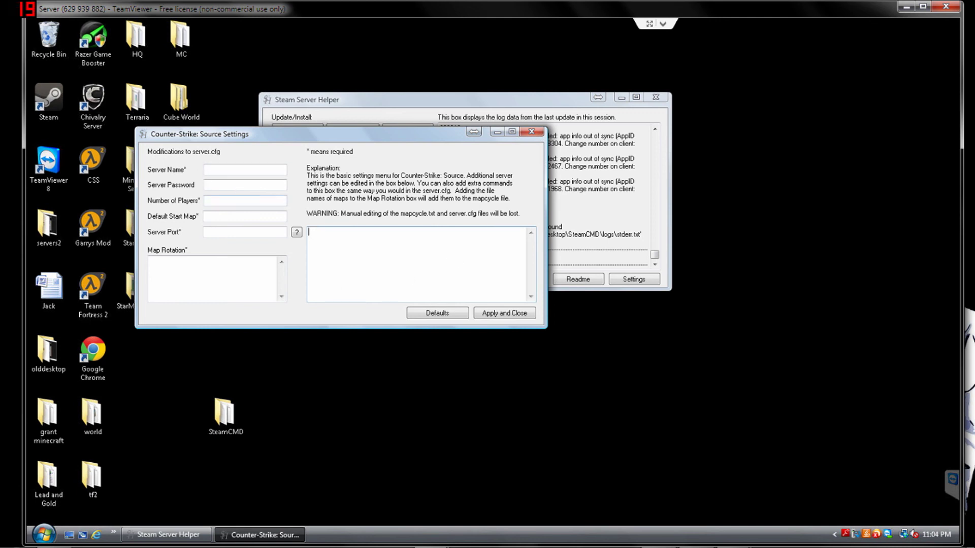
pyautogui.click(426, 313)
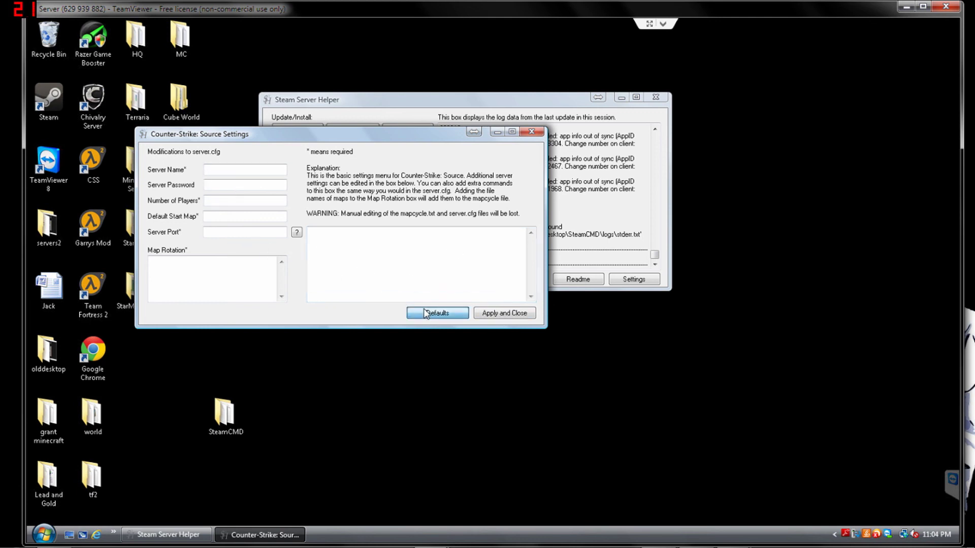
pyautogui.click(366, 263)
pyautogui.scroll(-3, 416, 264)
pyautogui.scroll(3, 416, 264)
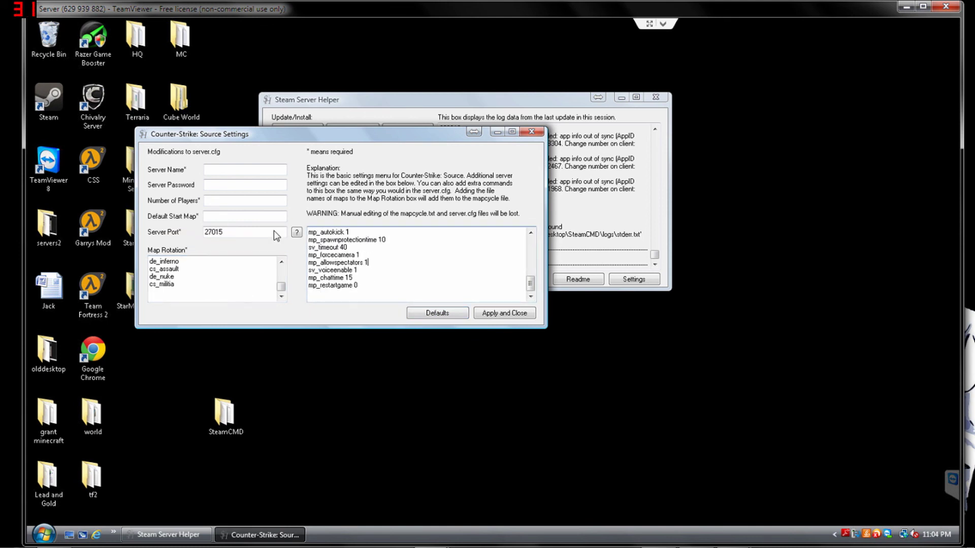
pyautogui.click(438, 313)
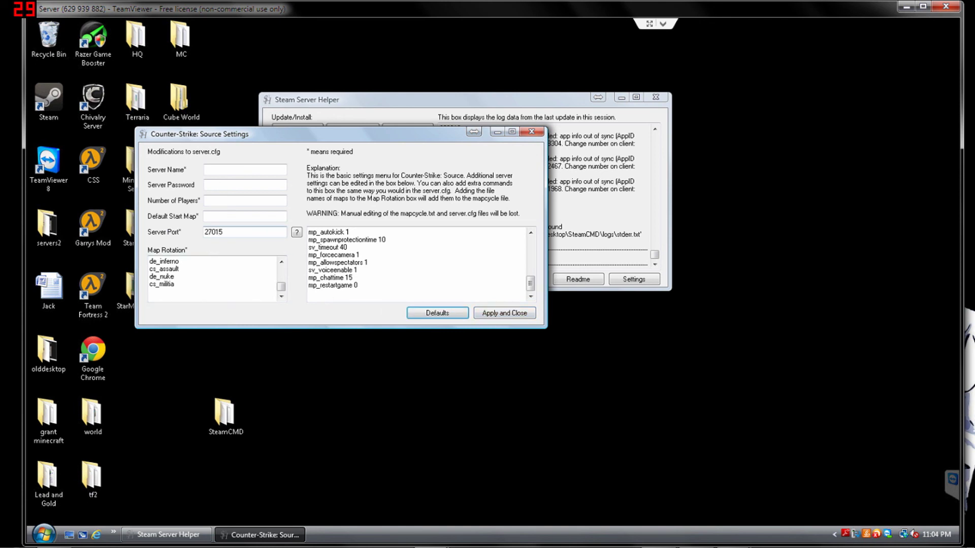
# - Check the port-forwarding tutorial, apply the Counter-Strike: Source settings, and open the ReadMe
pyautogui.click(296, 232)
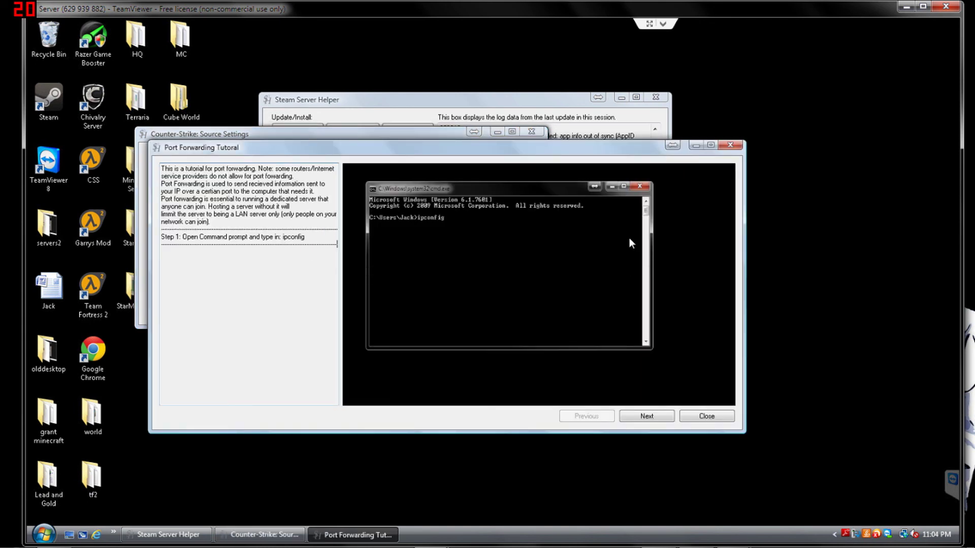
pyautogui.click(730, 146)
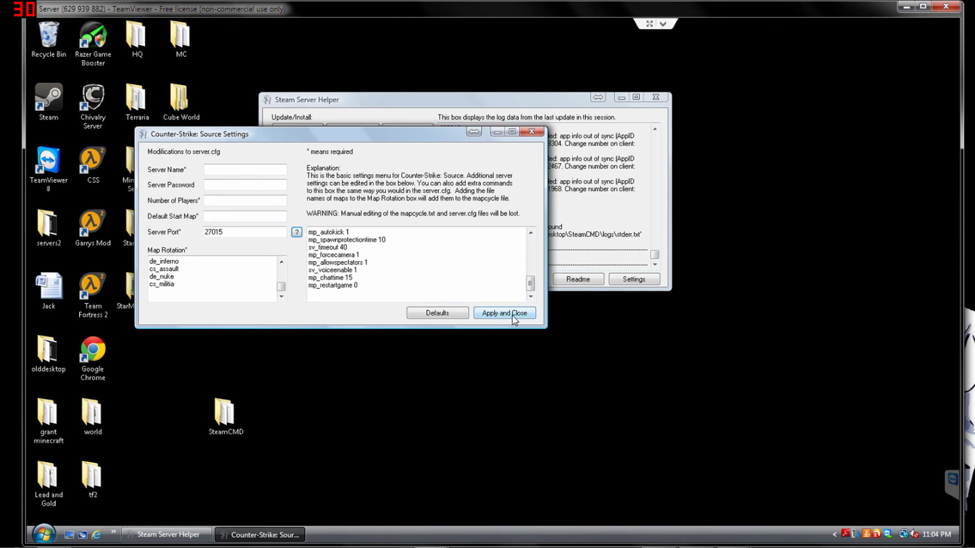
pyautogui.click(513, 317)
pyautogui.click(577, 278)
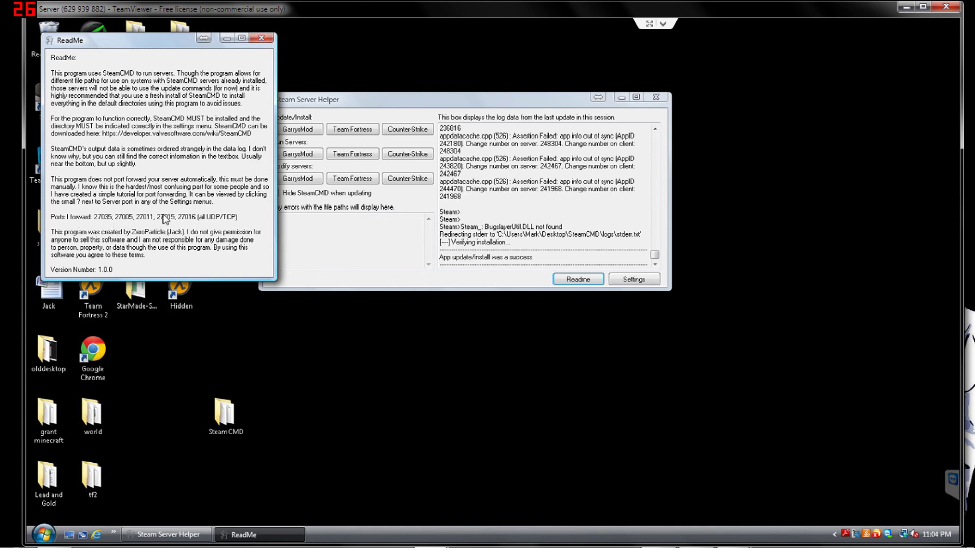
# - Close the ReadMe and reapply the server file path settings unchanged
pyautogui.click(262, 38)
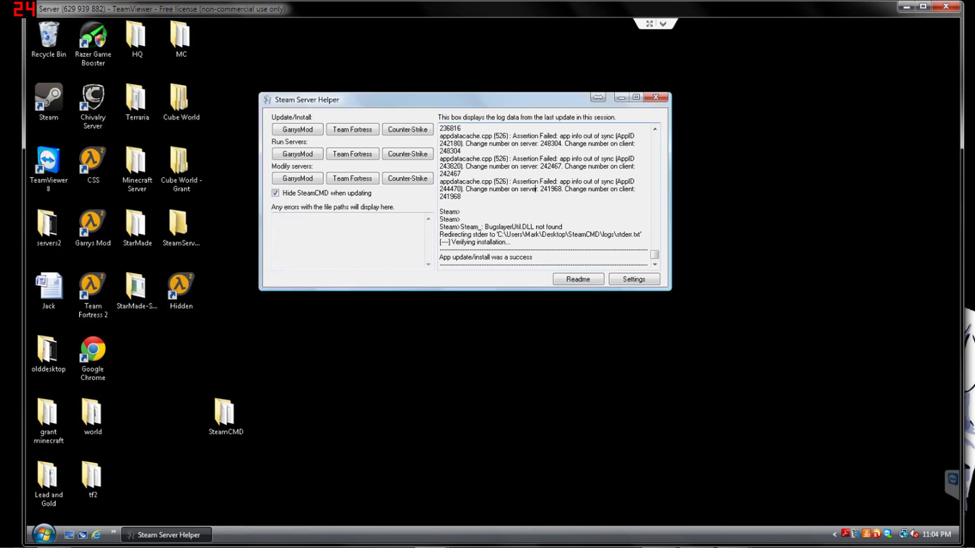
pyautogui.click(618, 279)
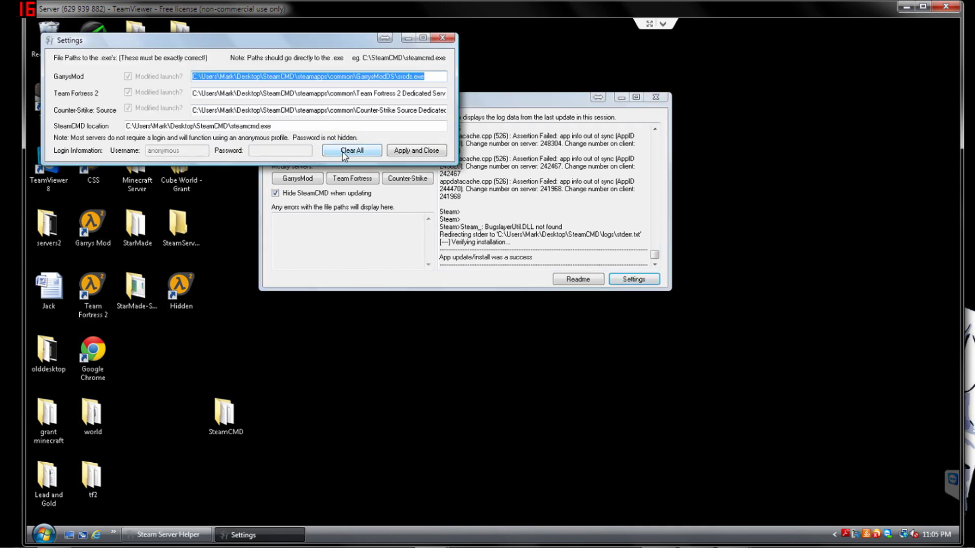
pyautogui.click(401, 151)
# - Review the empty file path errors box and the update log text
pyautogui.click(388, 250)
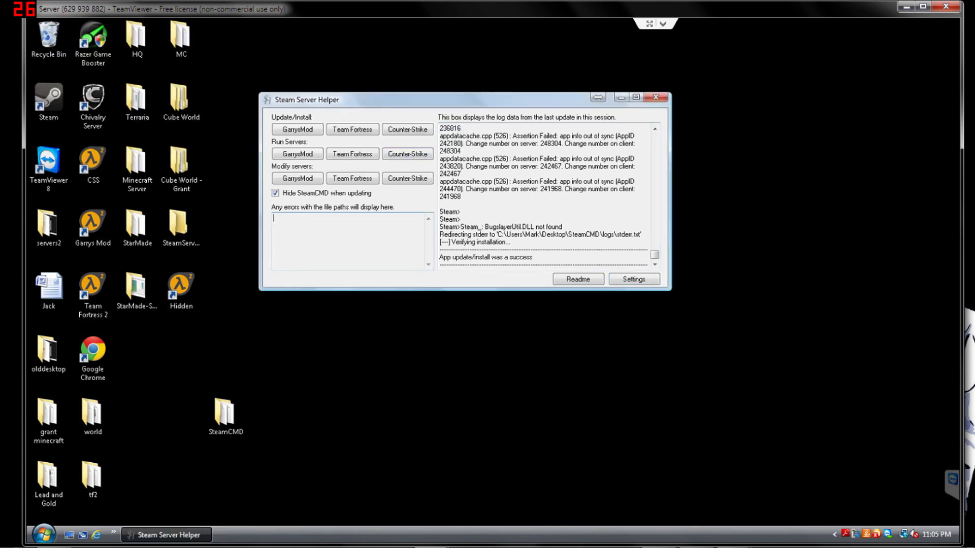
pyautogui.click(461, 197)
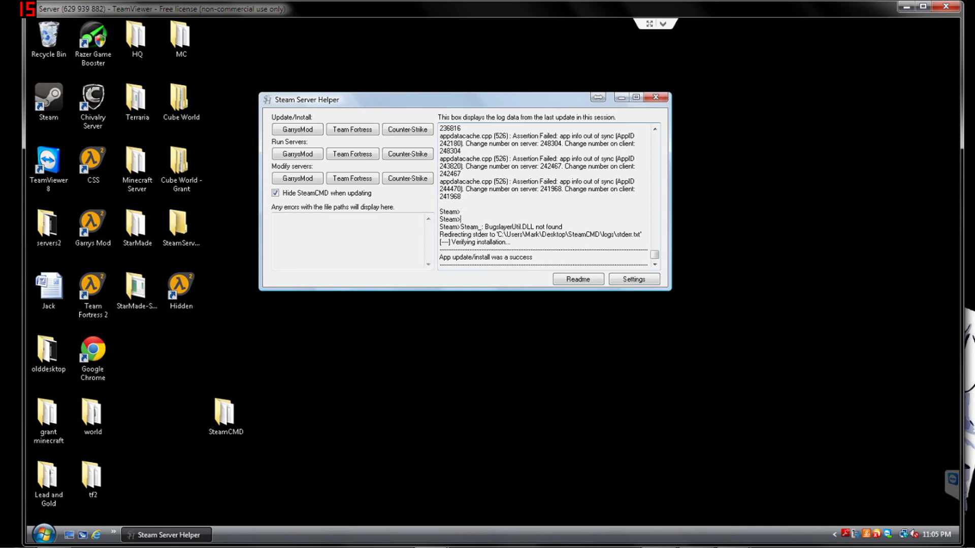
pyautogui.click(274, 219)
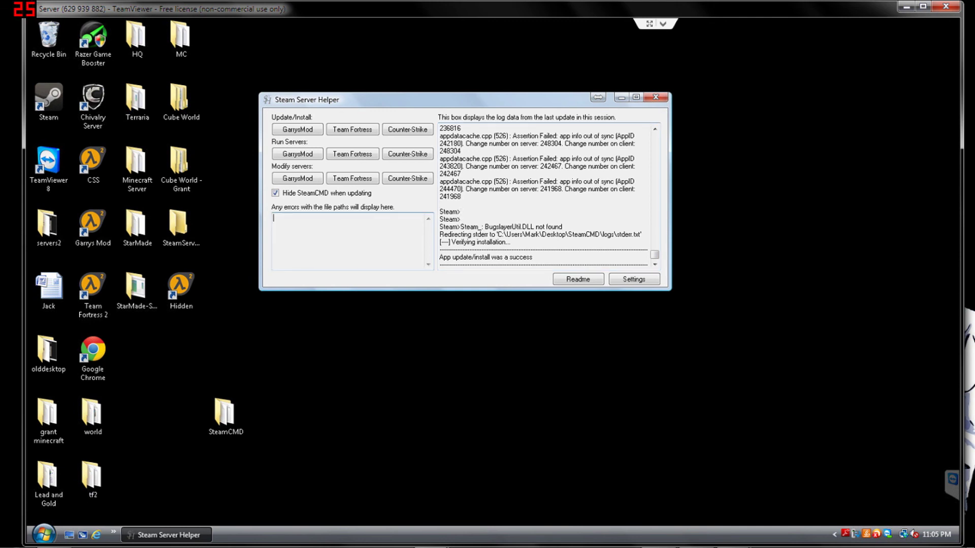